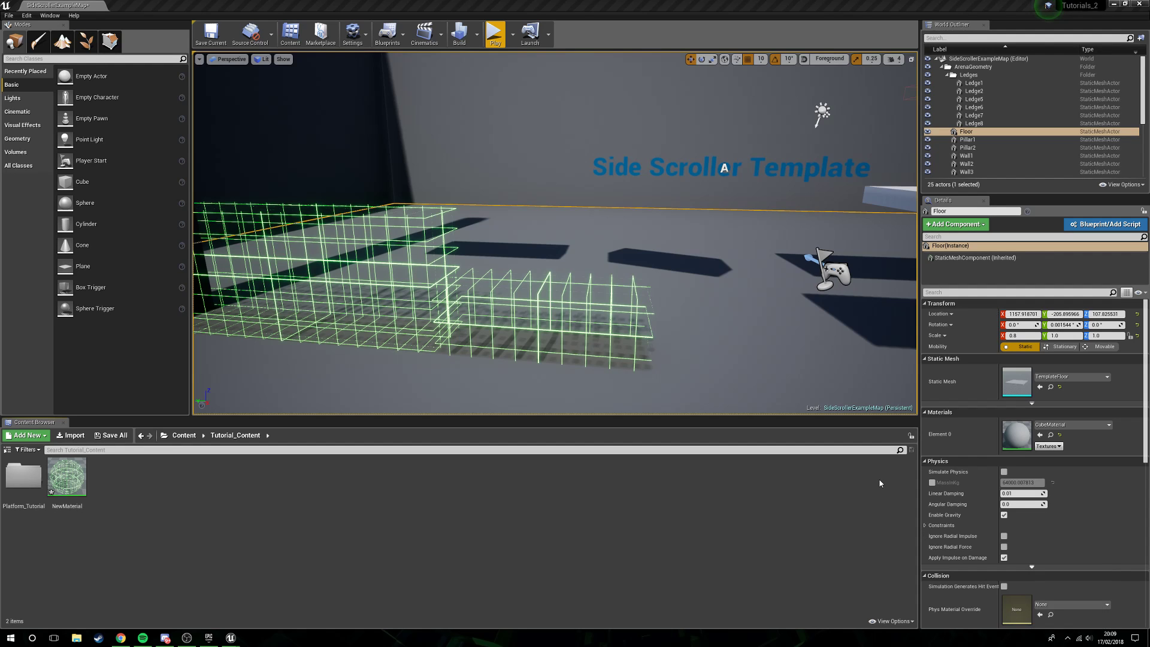
- Examine the green wireframe blocks in the side-scroller level from several angles and distances
key(d)
right_drag(555, 234, 593, 221)
right_drag(740, 337, 707, 343)
key(d)
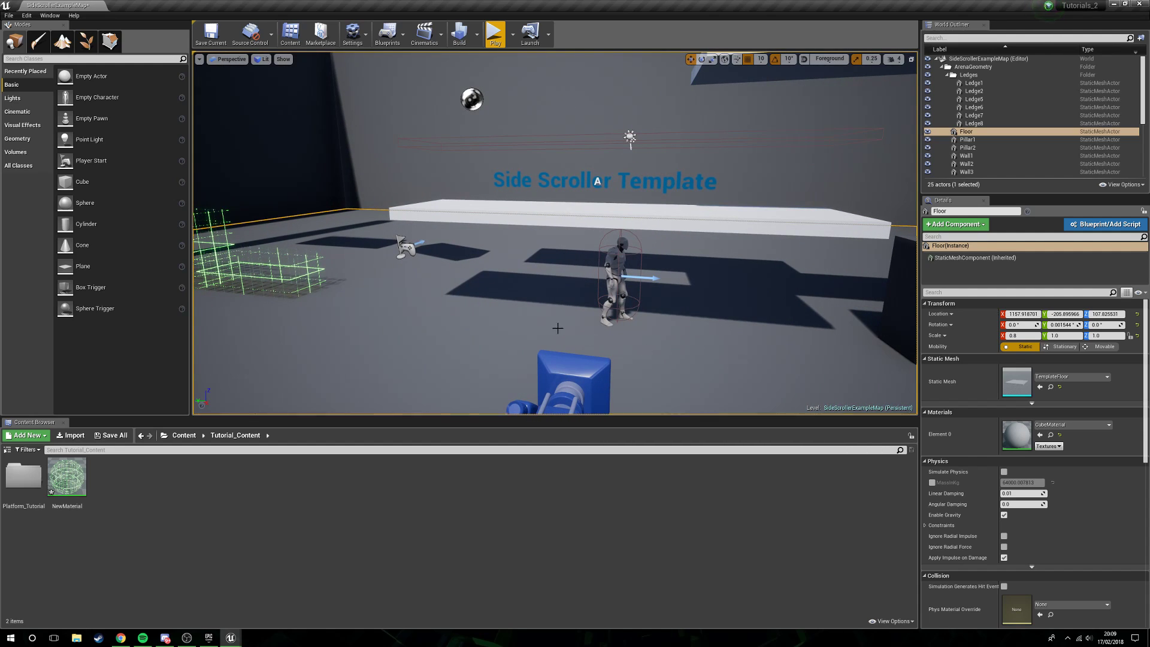
right_drag(557, 328, 620, 329)
key(a)
key(s)
key(a)
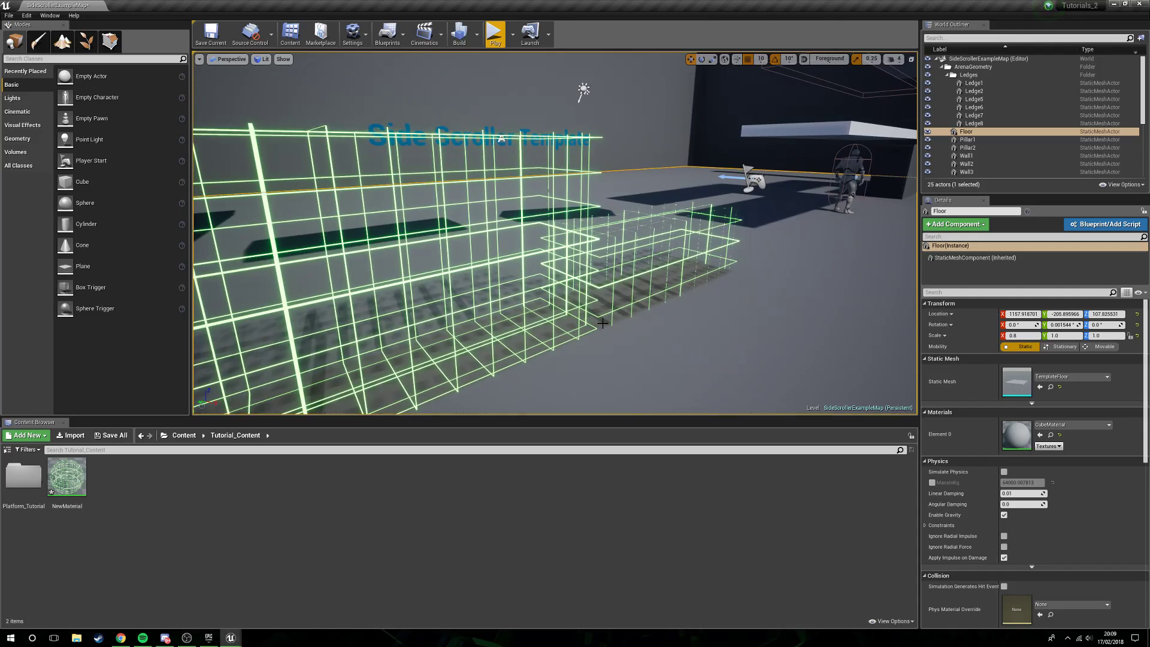
key(w)
mouse_move(621, 328)
right_down()
mouse_move(539, 329)
mouse_move(605, 336)
mouse_move(603, 323)
right_up()
key(s)
- Create a folder named Wireframe_Tutorial in Tutorial_Content and open it
right_click(109, 494)
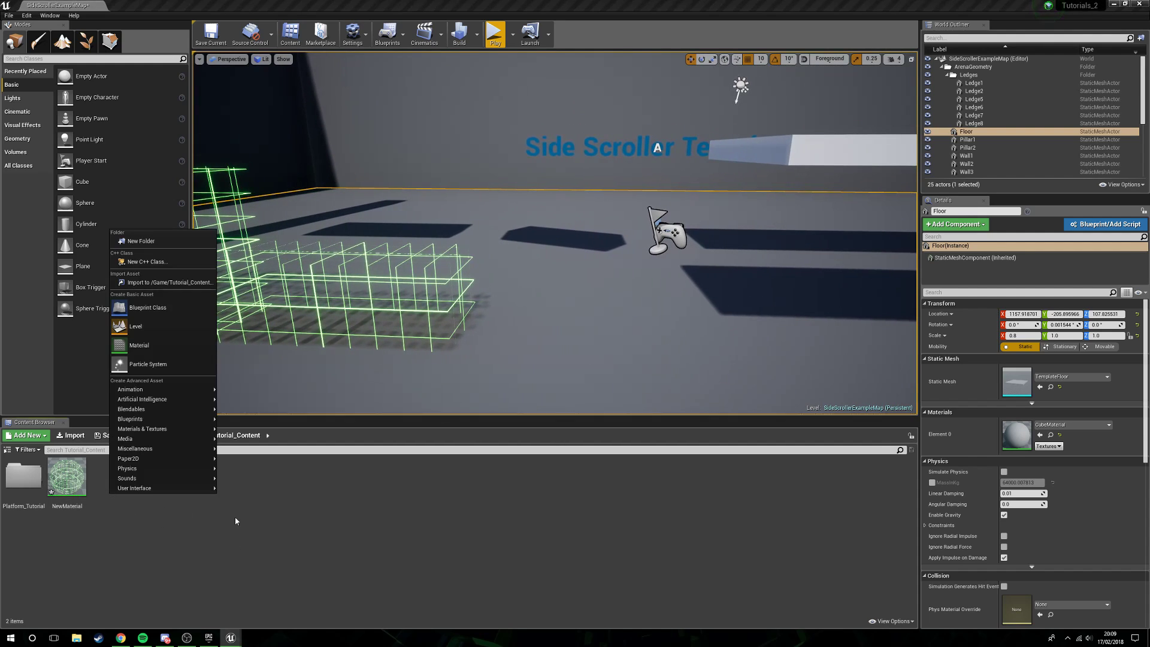
click(196, 239)
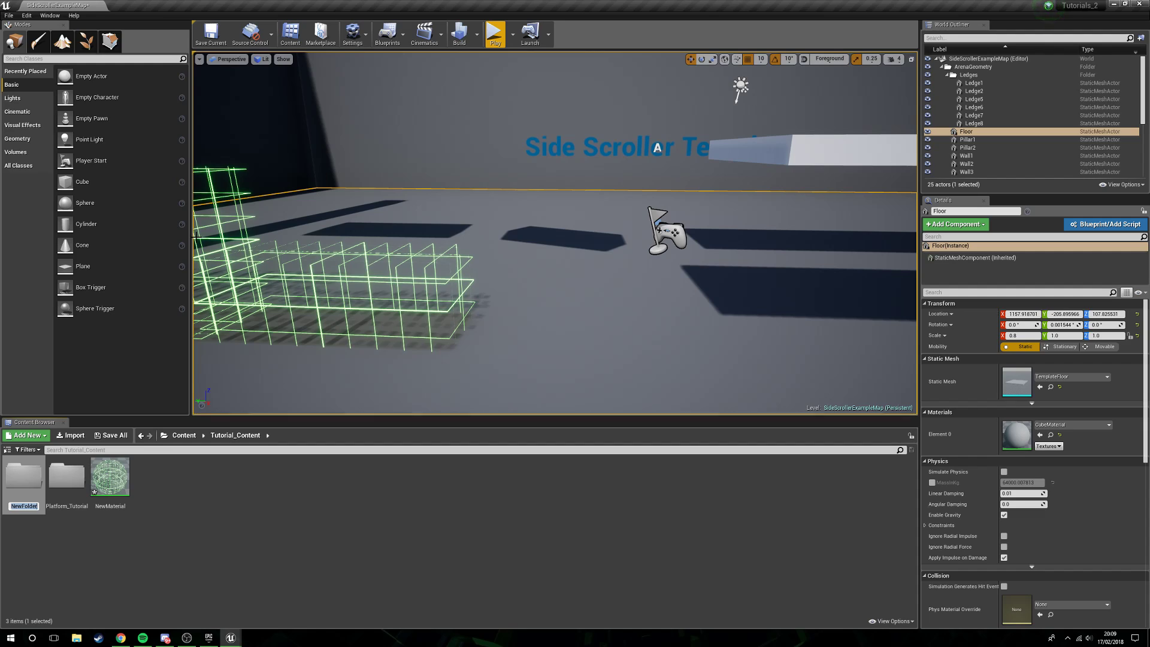
text(Wirefram)
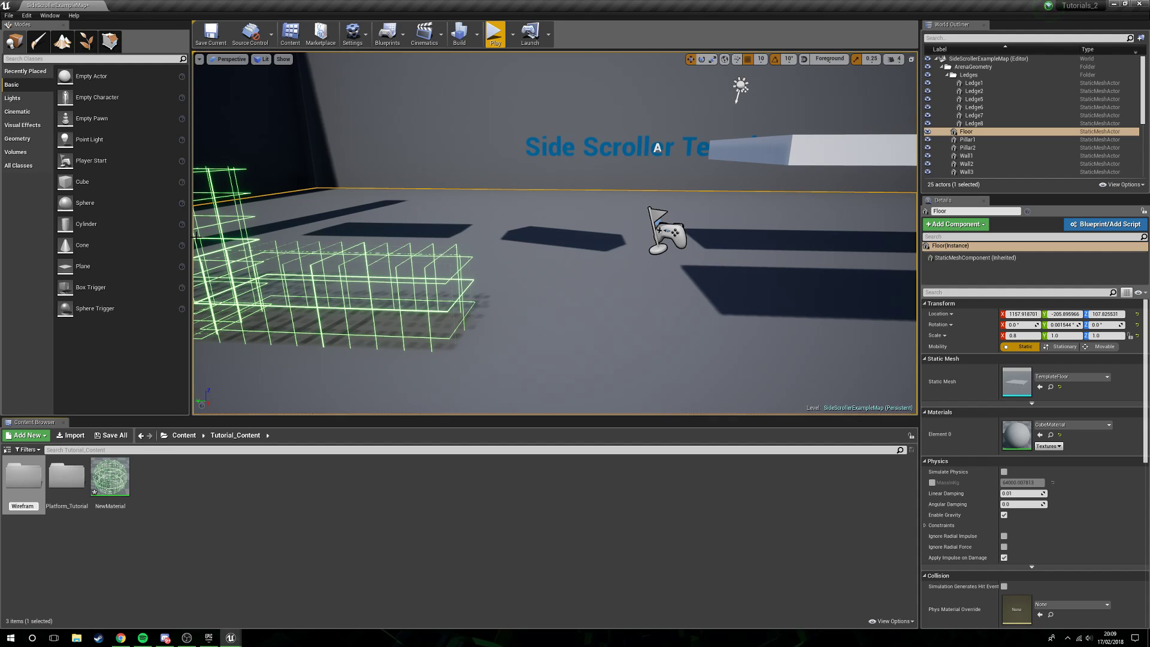
text(e_Tutorial)
key(Return)
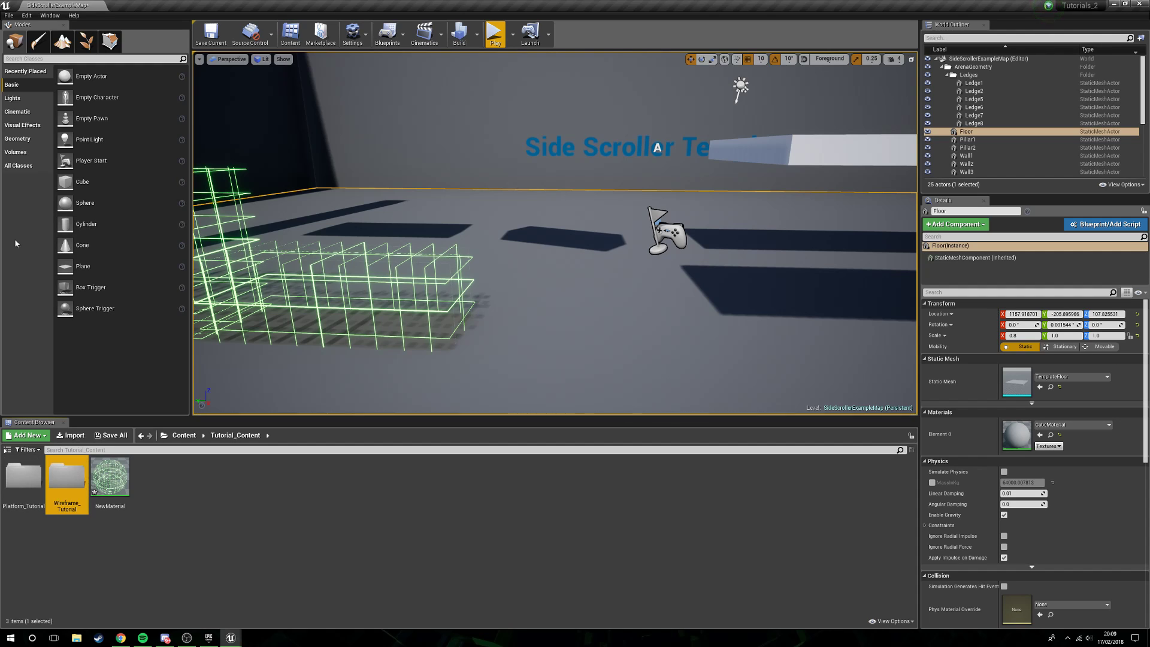
double_click(67, 480)
- Create a material named Wireframe_M in the Wireframe_Tutorial folder and open it for editing
right_drag(338, 365, 351, 359)
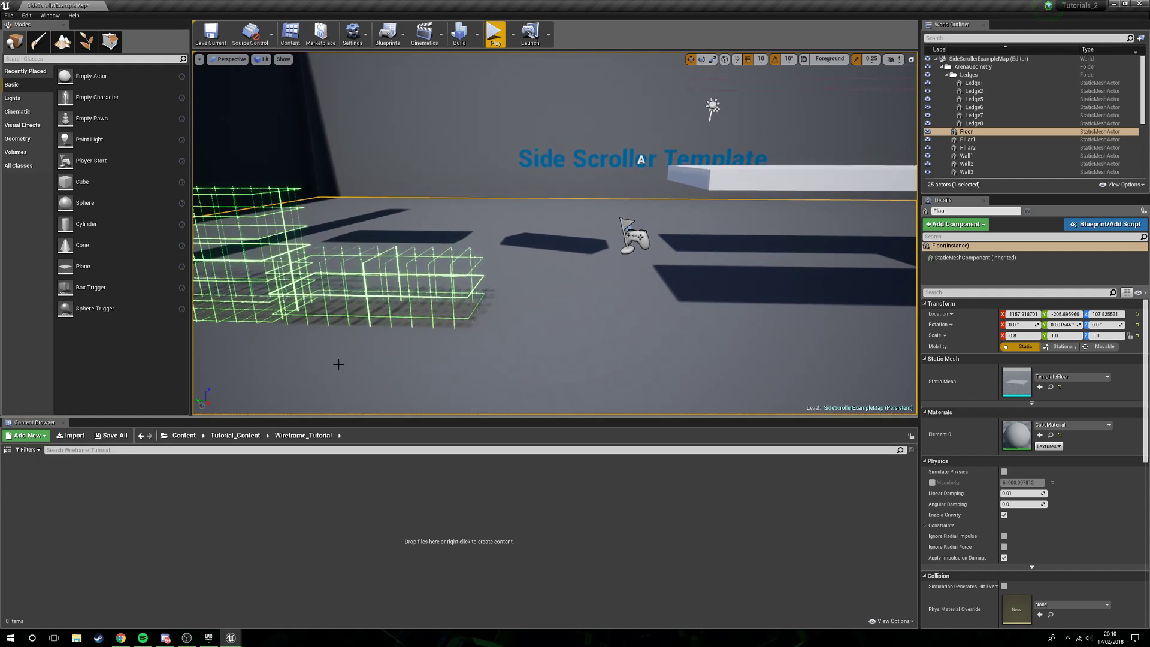
right_click(168, 515)
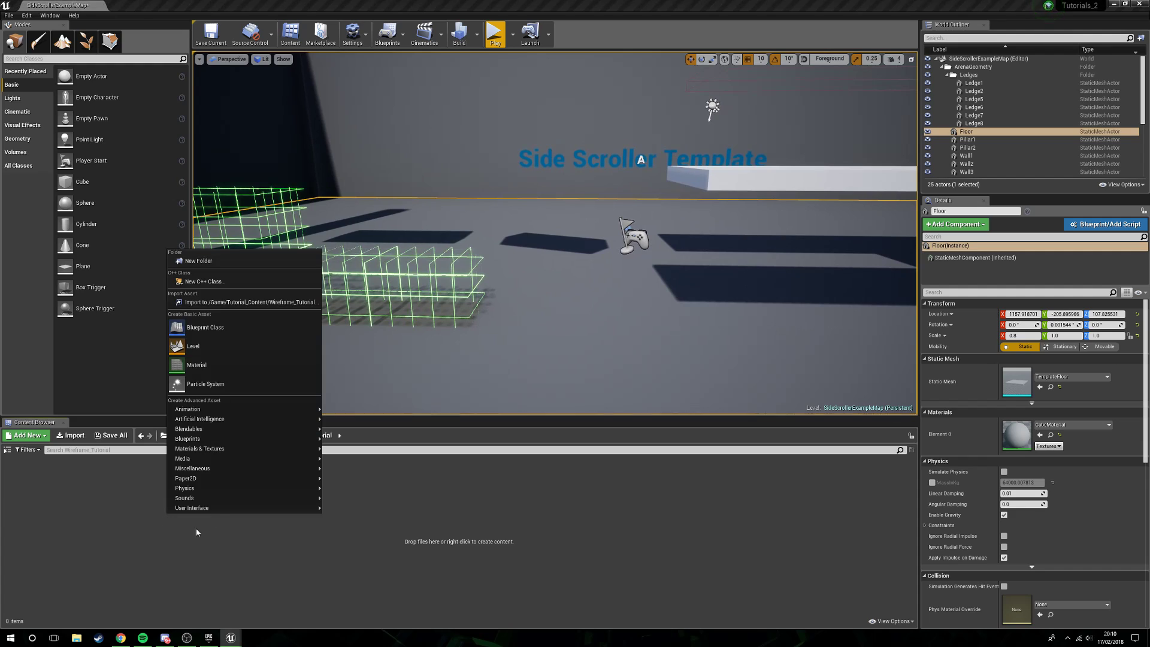
click(259, 372)
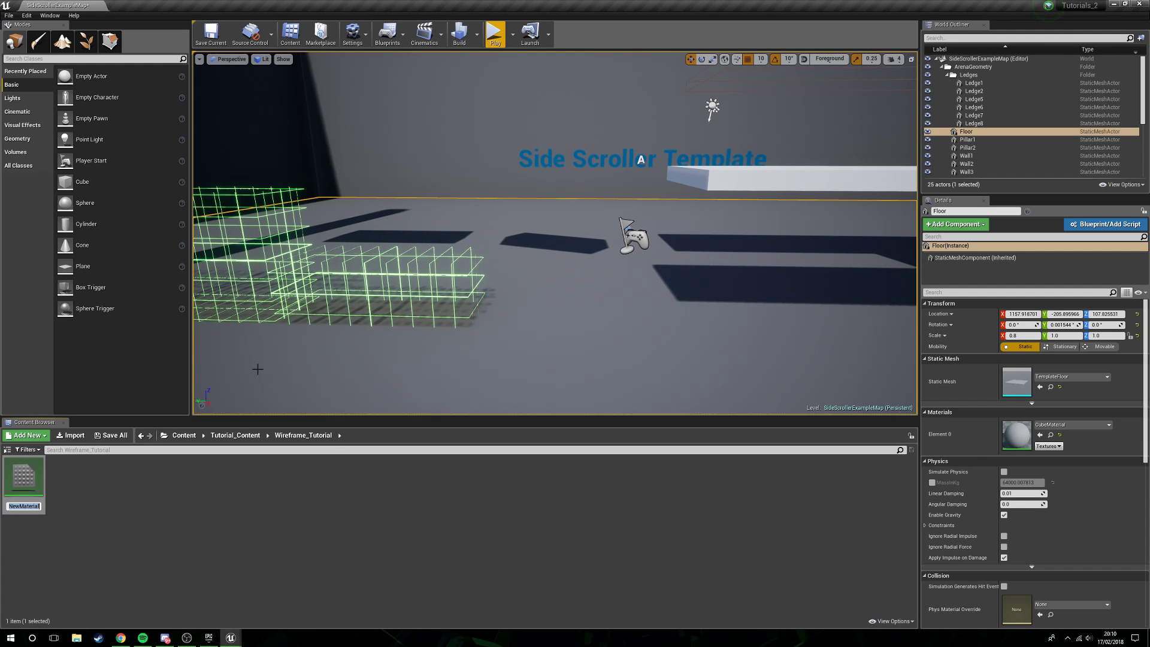
text(Wireframe_M)
key(Return)
double_click(20, 474)
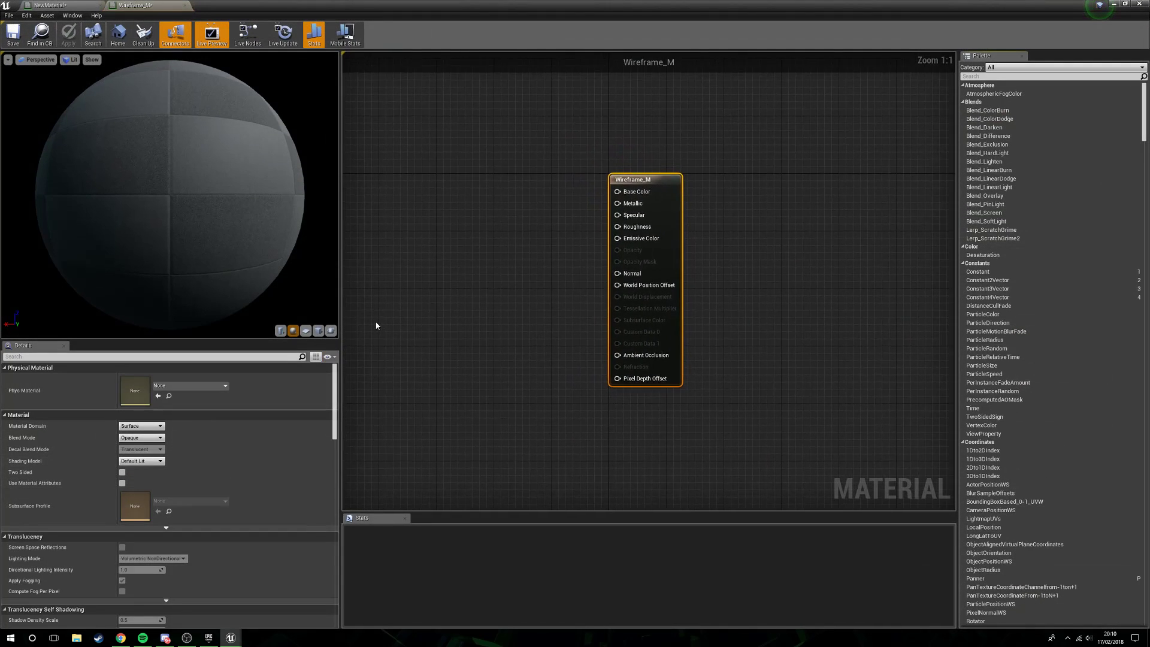
- Enable the Wireframe option of Wireframe_M, apply the change and return to the level
click(162, 357)
text(wir)
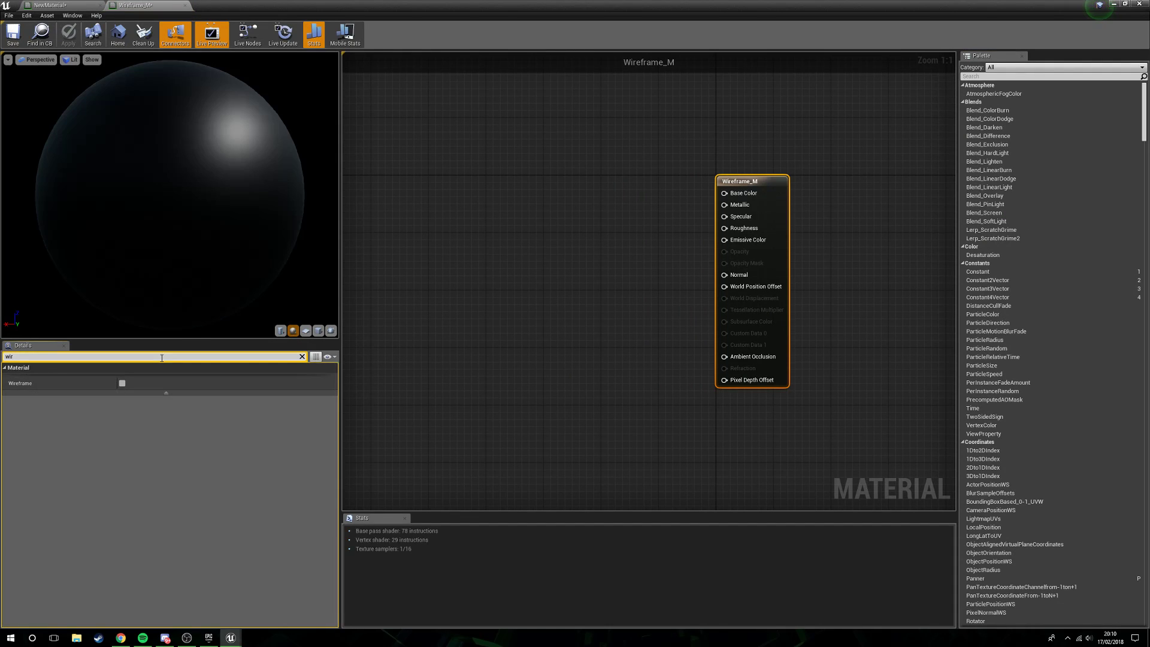
click(123, 384)
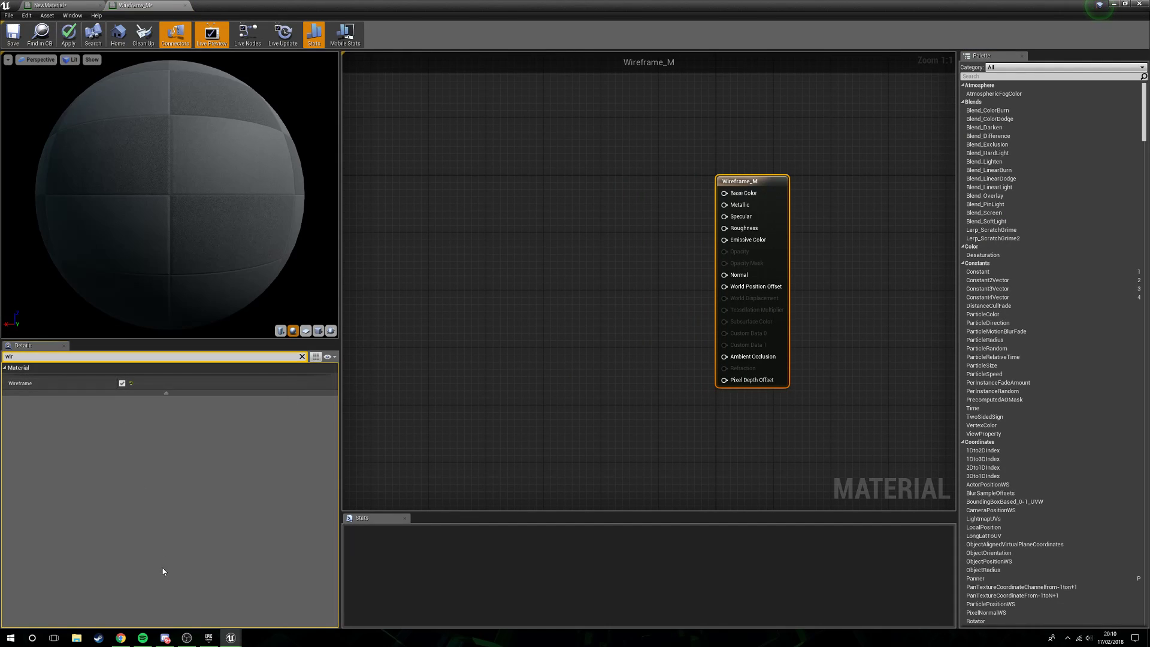
click(68, 34)
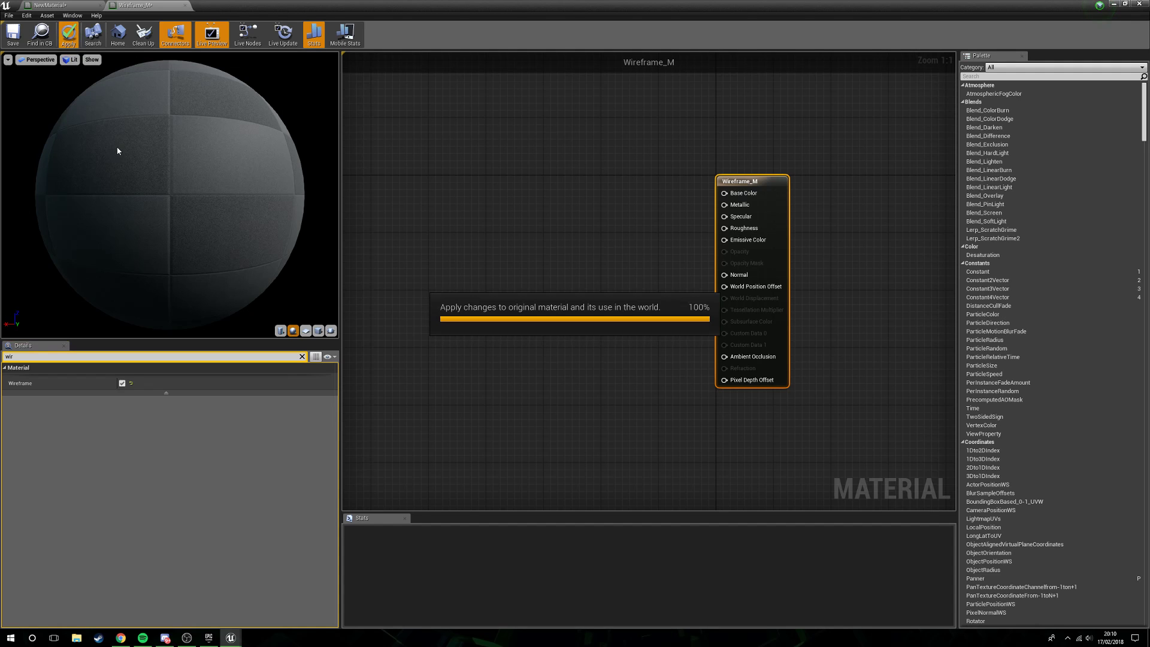
click(1115, 5)
- Undo the stray drop of Wireframe_M into the level and assign the material to Element 0 of the low wireframe ledge
drag(23, 477, 339, 276)
key(ctrl+z)
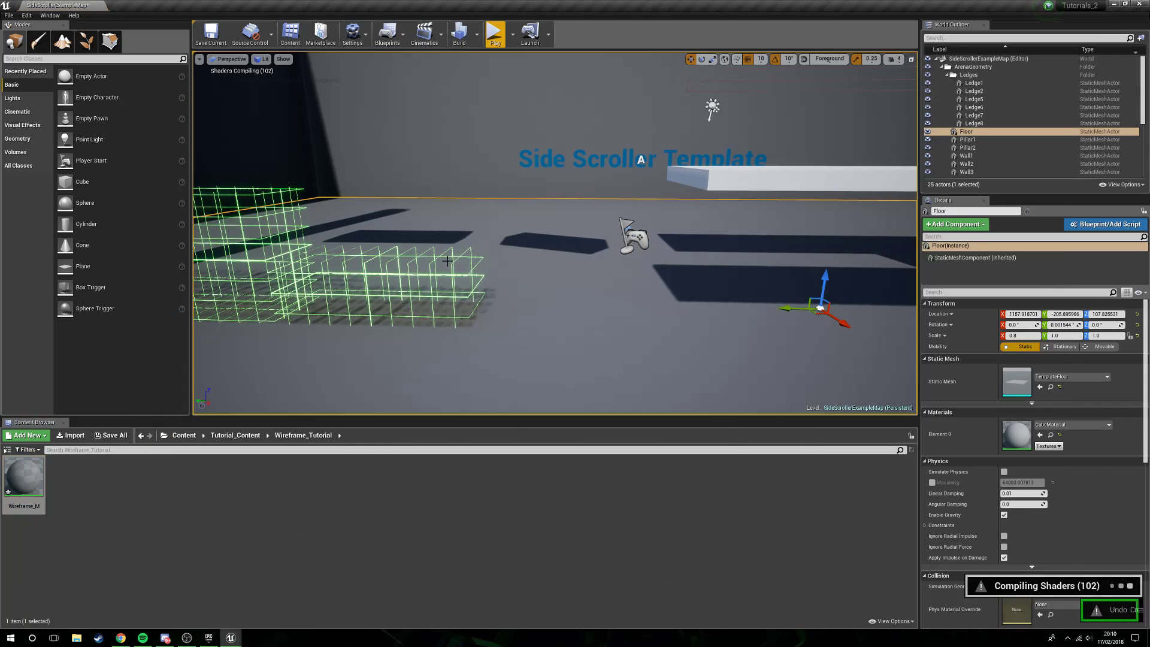
click(454, 274)
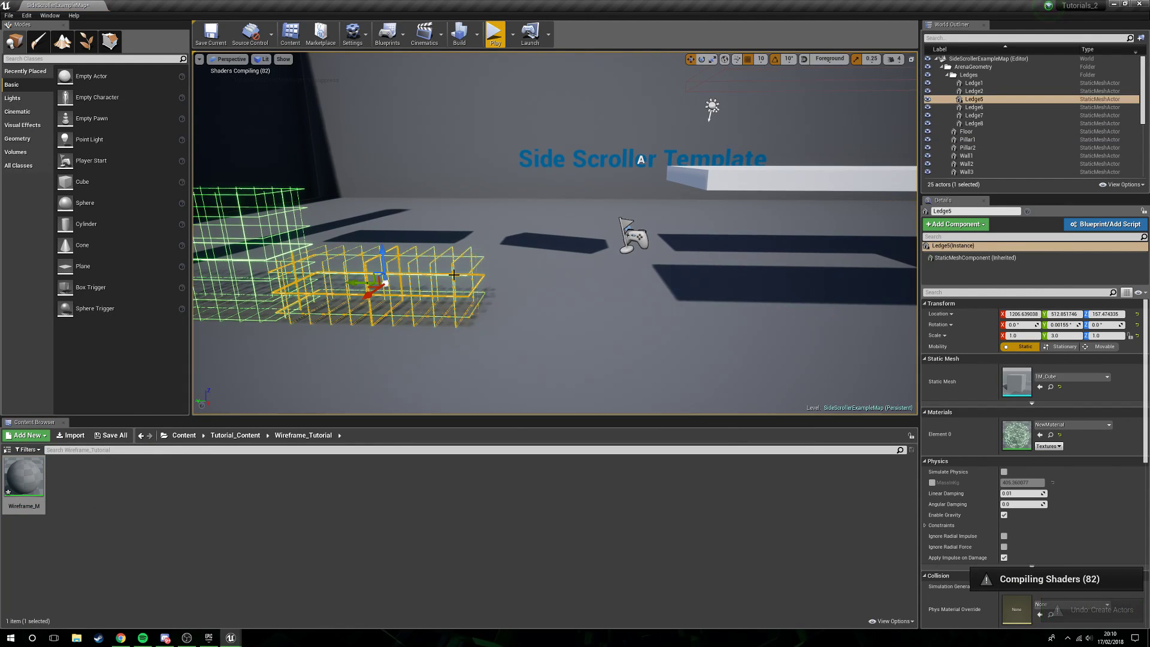
drag(24, 477, 1016, 434)
- Recheck the Wireframe setting in Wireframe_M and examine how the material renders on the low ledge
right_drag(746, 402, 626, 392)
double_click(24, 476)
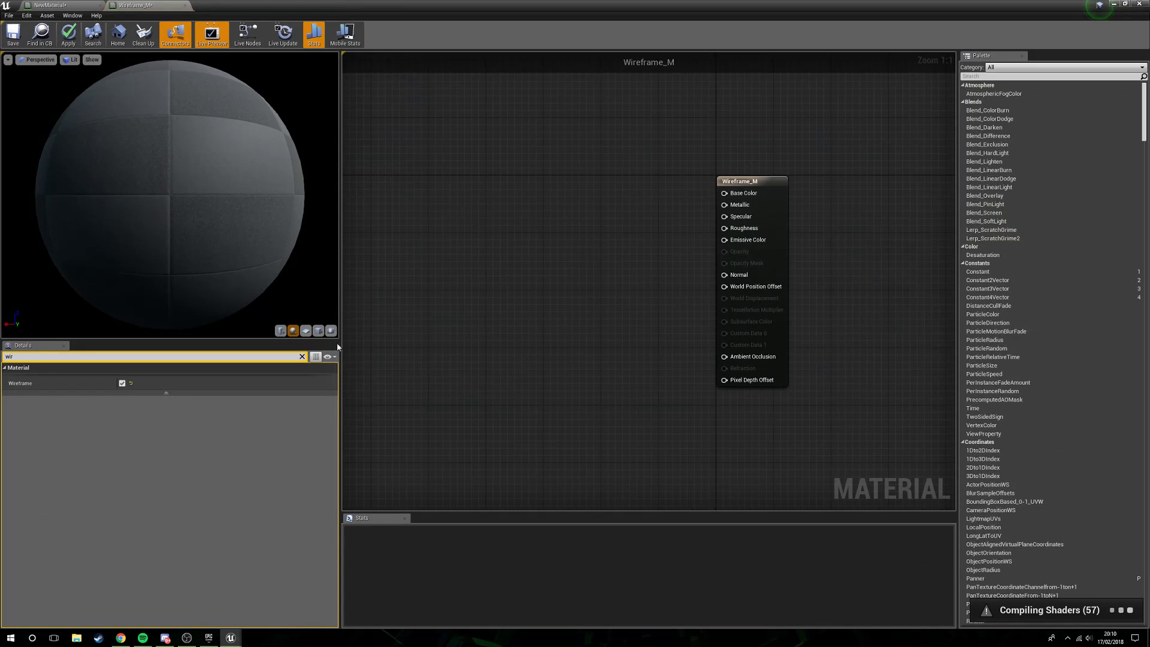
click(1113, 5)
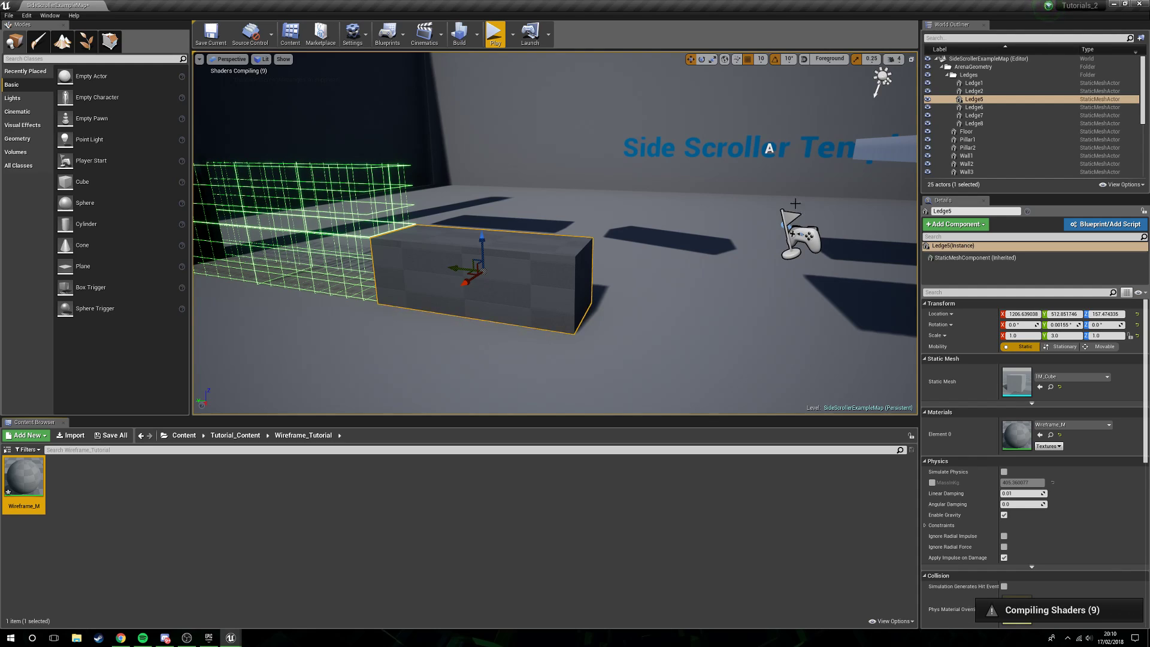
mouse_move(593, 217)
right_down()
mouse_move(593, 230)
mouse_move(635, 204)
mouse_move(524, 220)
mouse_move(641, 216)
mouse_move(572, 212)
right_up()
key(a)
key(w)
key(w)
key(d)
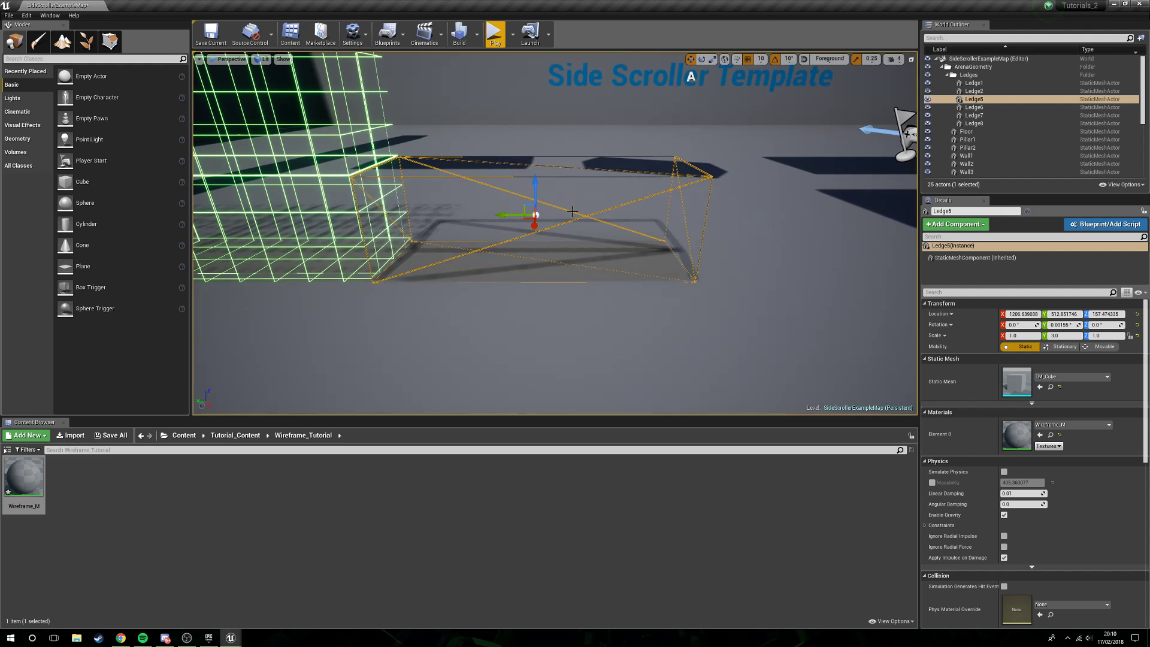
- Compare the low ledge's thin triangulated wireframe with the neighbouring green grid block from near and far
click(705, 122)
right_drag(705, 123, 387, 258)
key(w)
key(d)
key(s)
key(w)
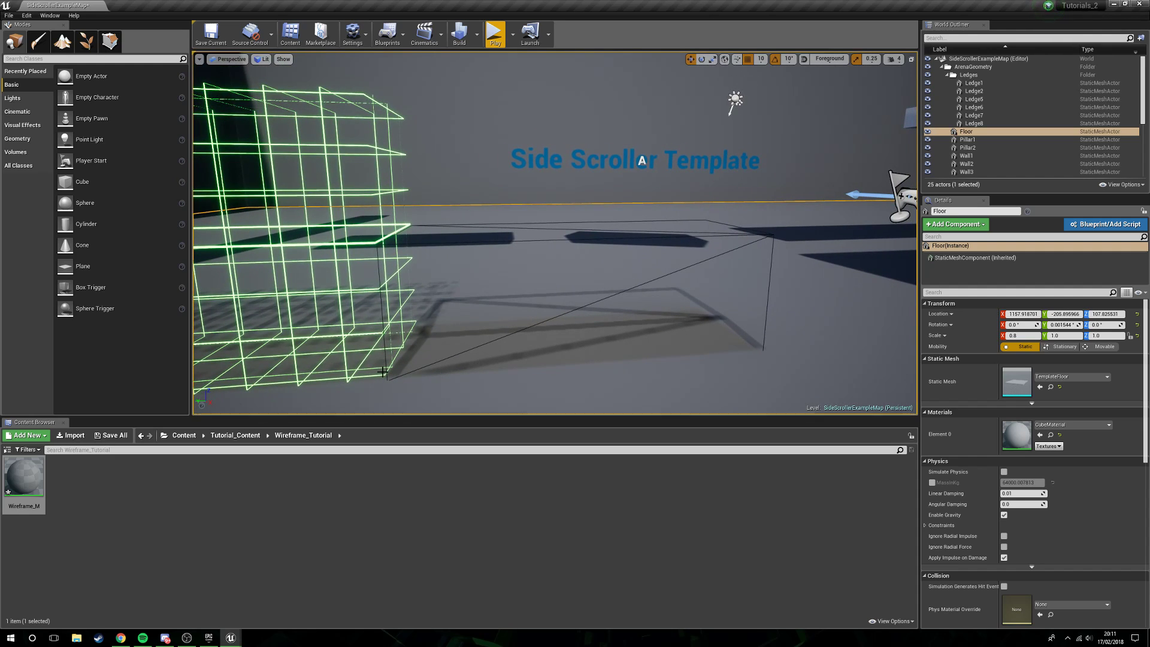
key(s)
right_drag(780, 245, 585, 221)
scroll(611, 280, down, 12)
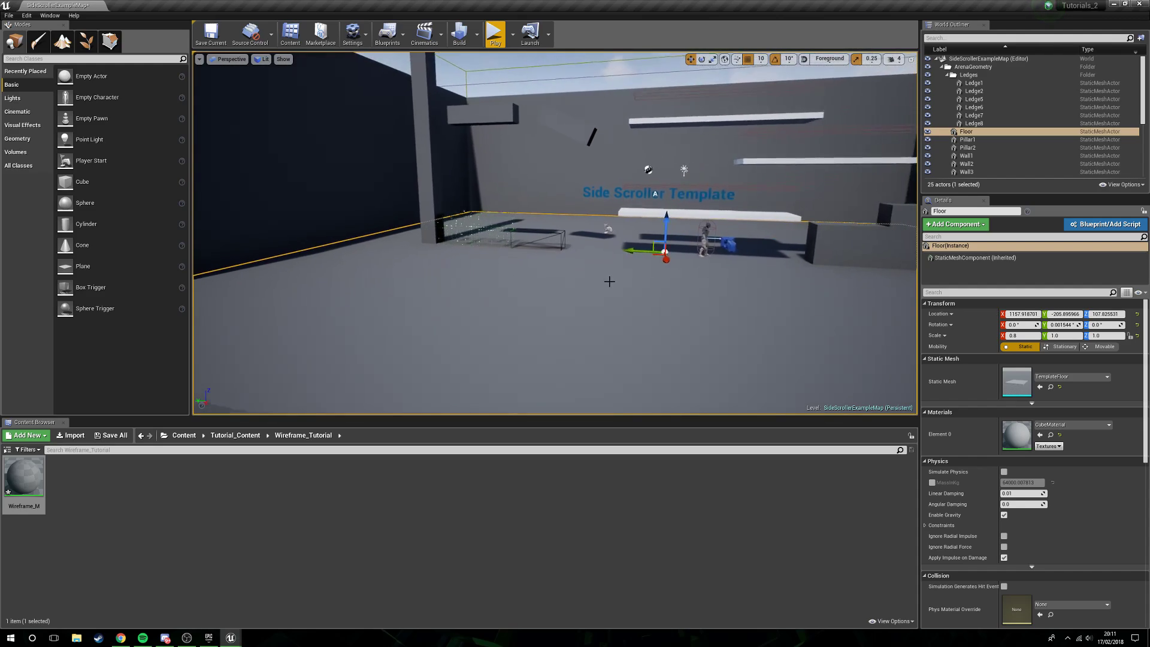
scroll(611, 280, up, 13)
key(w)
mouse_move(555, 232)
right_down()
mouse_move(573, 223)
mouse_move(556, 232)
right_up()
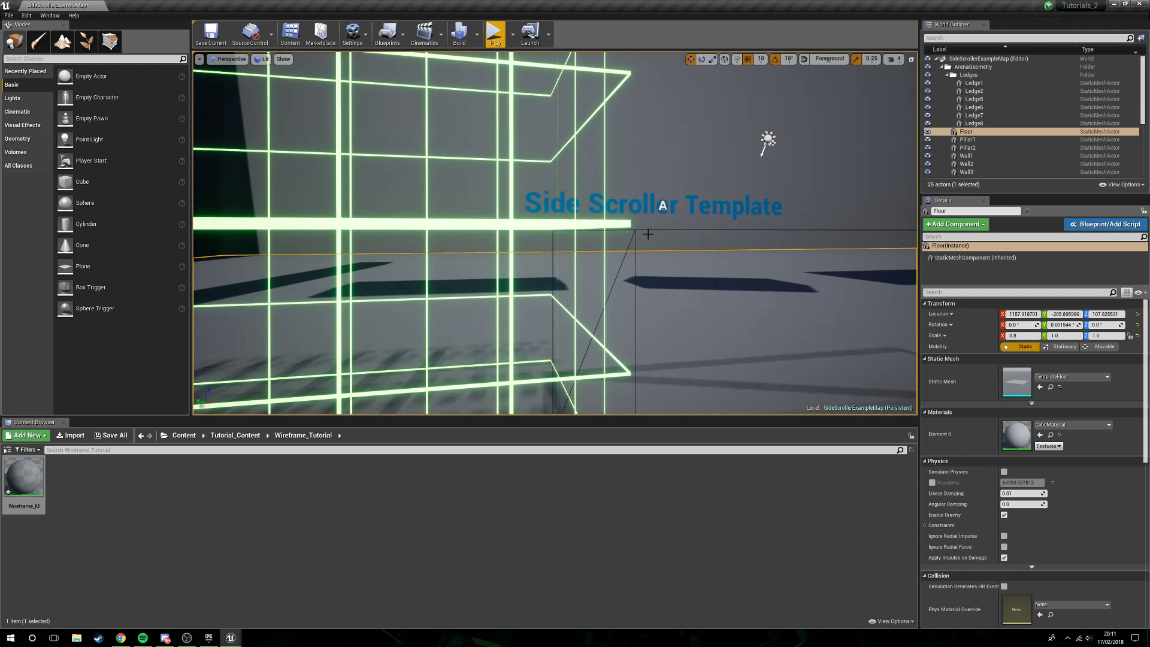
key(w)
right_drag(648, 235, 689, 246)
right_drag(599, 245, 546, 211)
mouse_move(662, 231)
right_down()
mouse_move(659, 253)
mouse_move(648, 232)
right_up()
scroll(646, 234, down, 2)
click(443, 204)
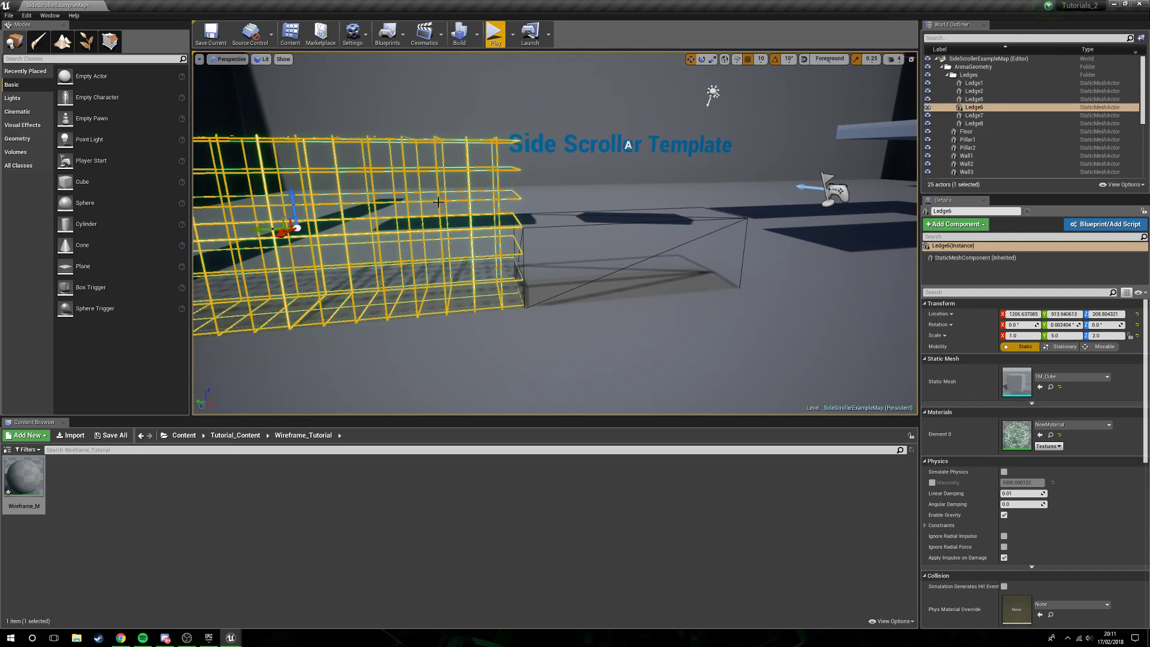
- Create a second material named Wireframe_2_M in the Wireframe_Tutorial folder and open it for editing
right_click(90, 477)
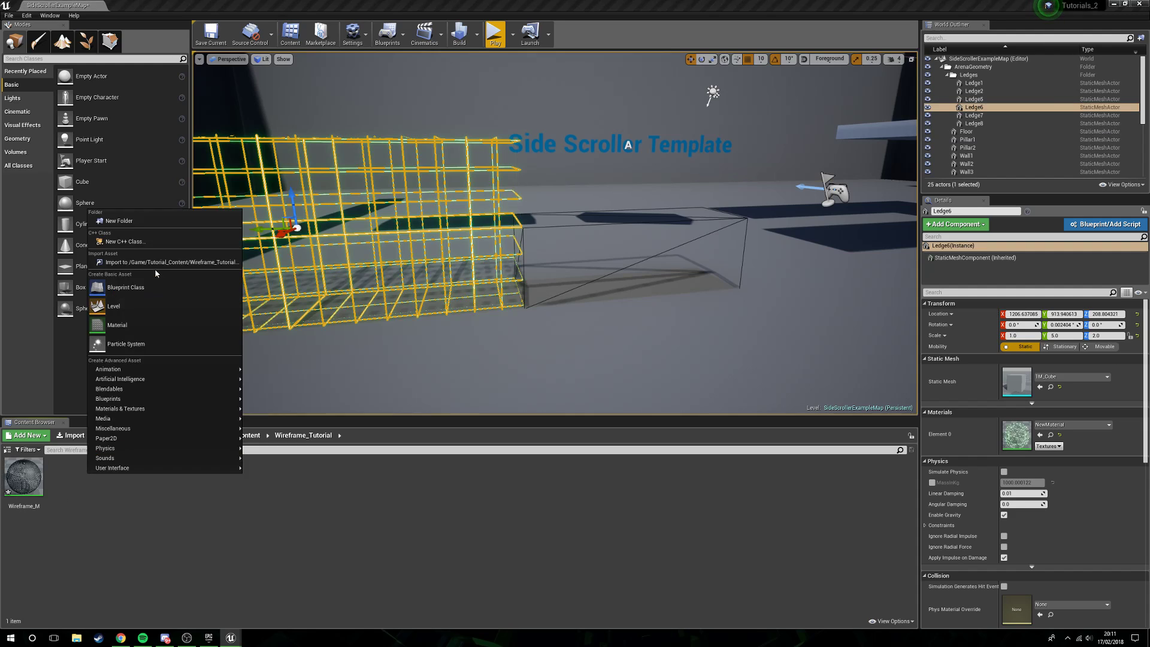
click(168, 323)
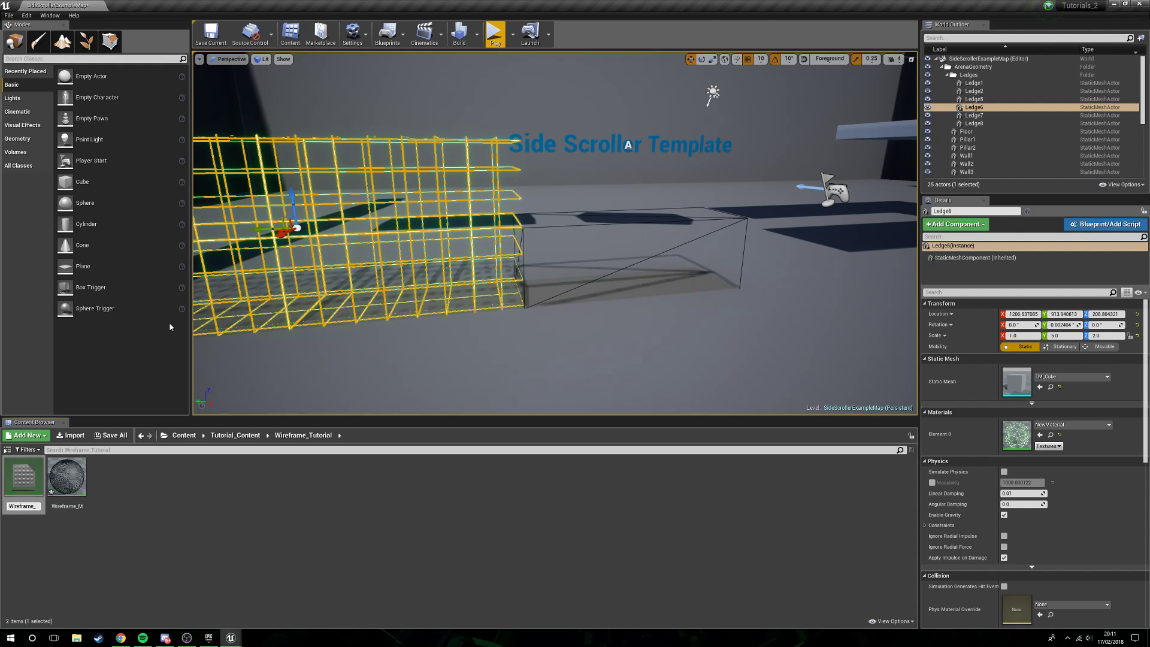
text(Wireframe_2_M)
key(Return)
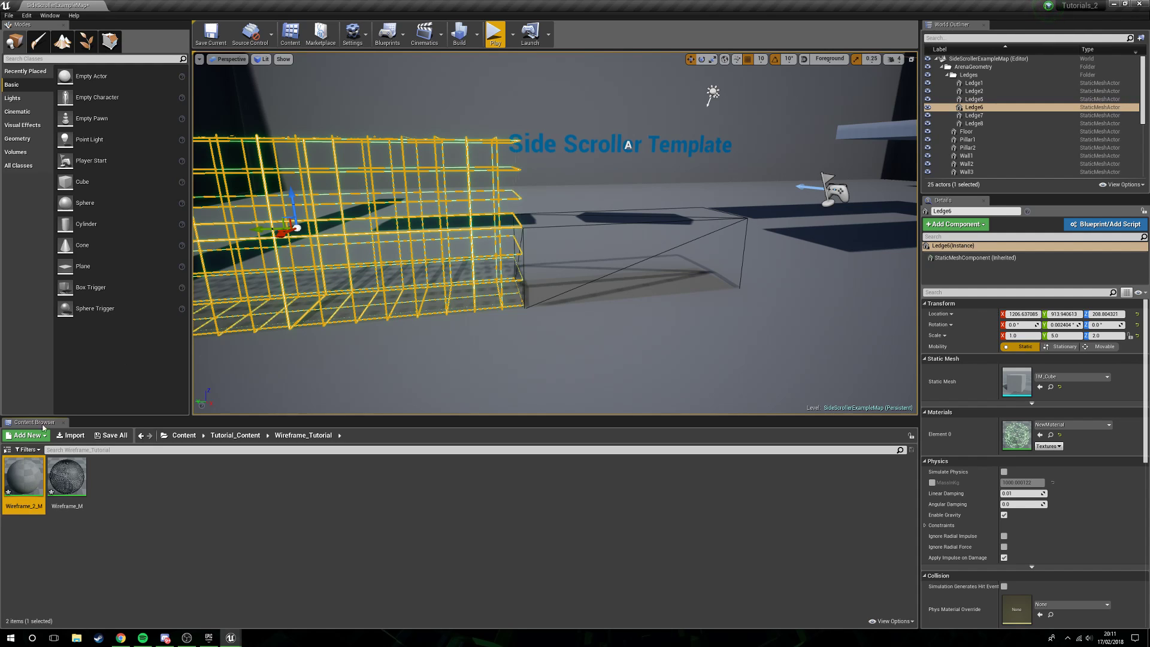
double_click(24, 479)
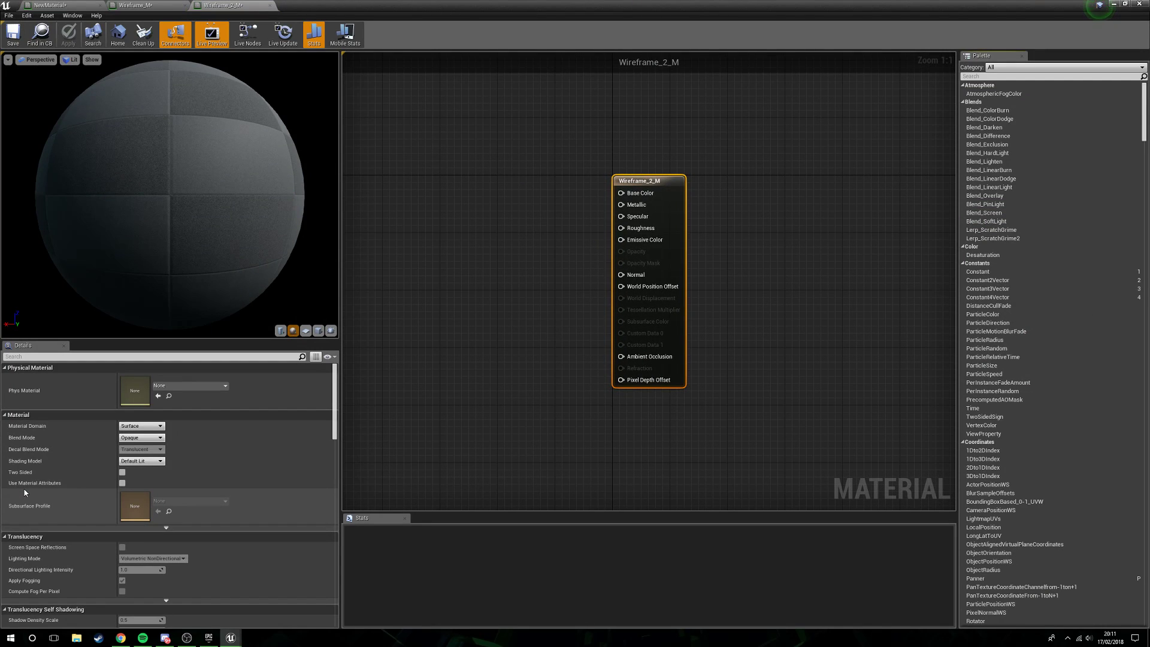
- Set the blend mode of Wireframe_2_M to Masked
right_drag(432, 321, 568, 363)
click(622, 278)
right_drag(622, 279, 609, 278)
click(776, 225)
right_click(556, 290)
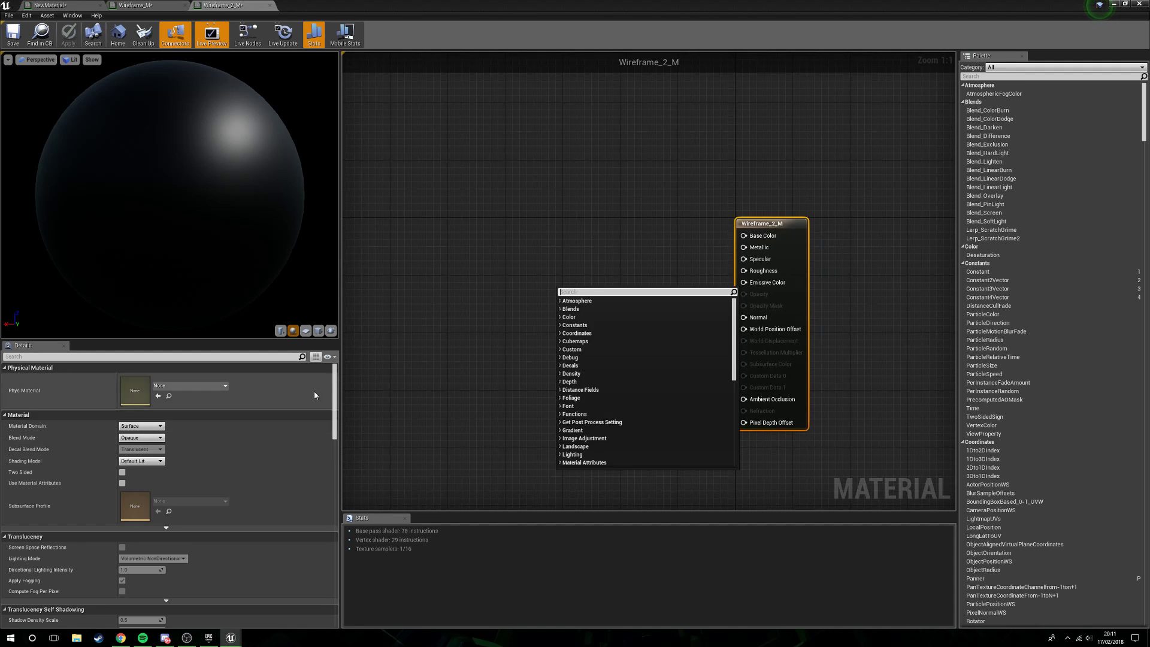
click(459, 315)
click(144, 438)
click(163, 451)
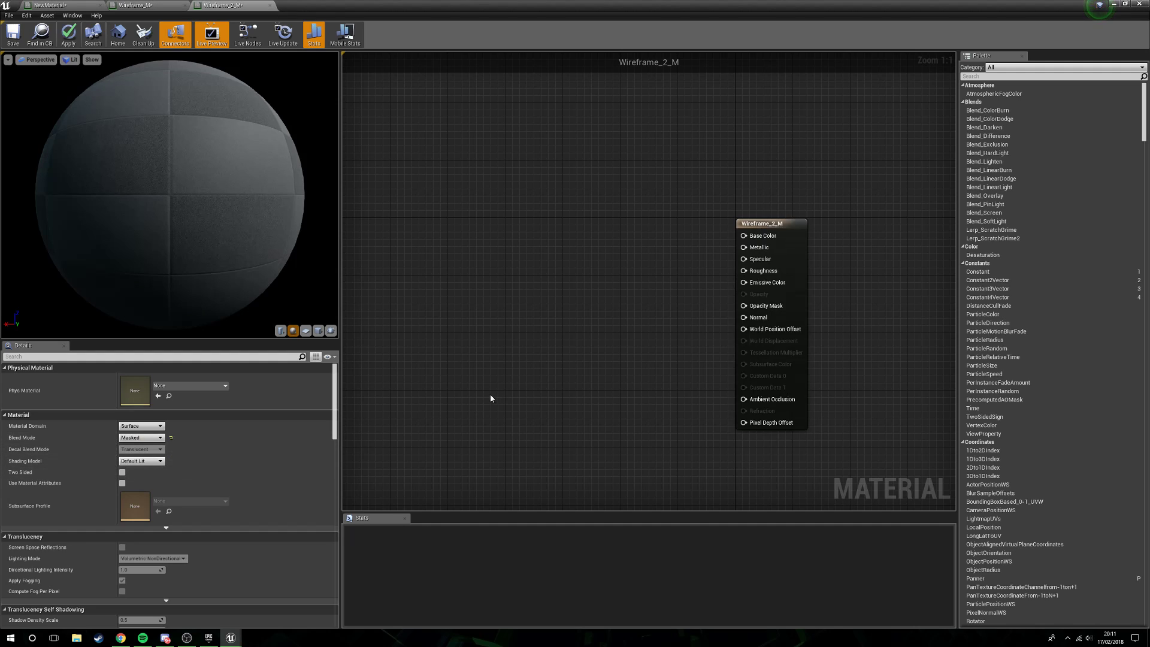
- Add an Absolute World Position node and place it well to the left of the Wireframe_2_M result node
right_drag(513, 300, 540, 303)
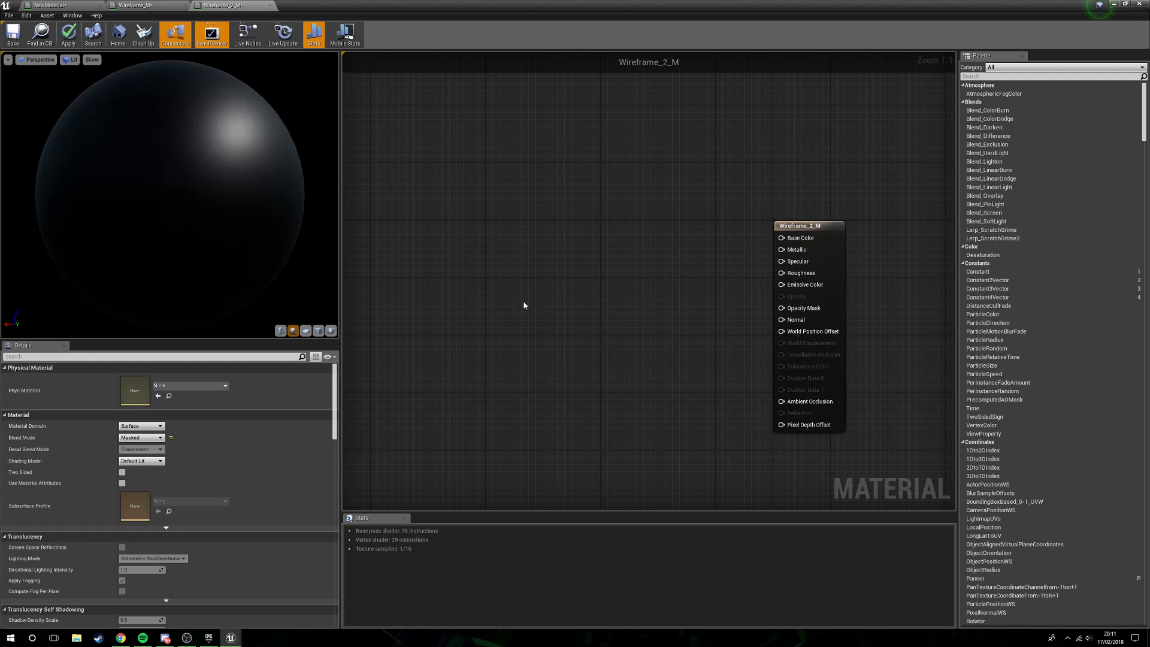
right_drag(425, 279, 521, 308)
right_click(507, 286)
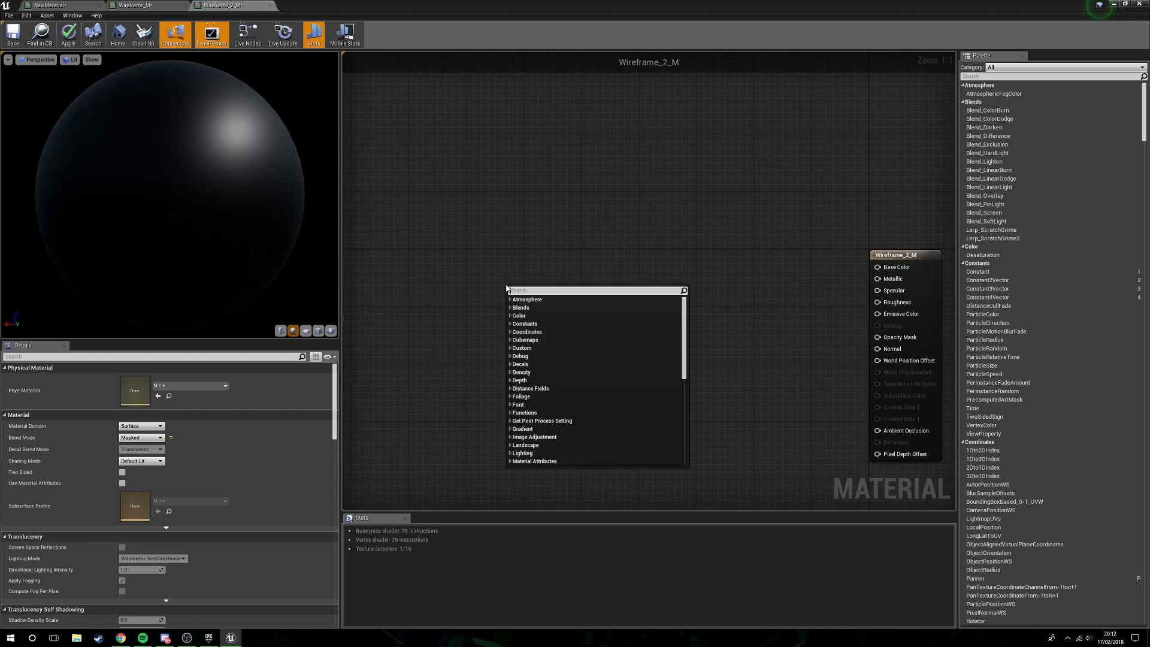
text(a)
key(BackSpace)
text(two)
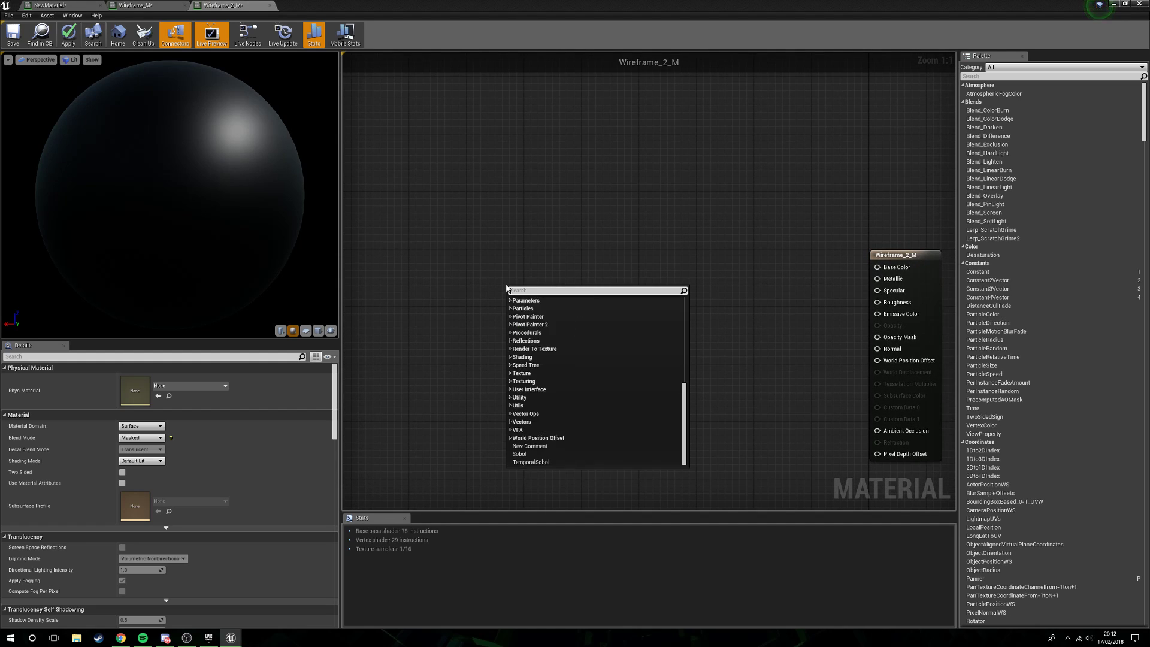
text(rld)
key(Return)
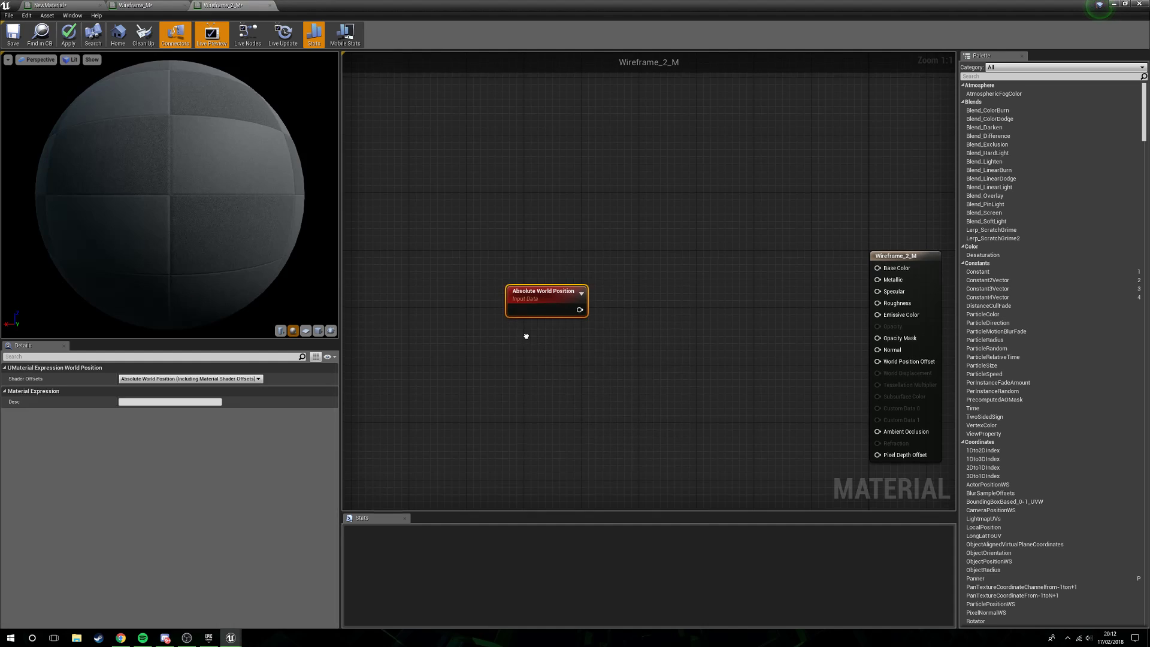
right_click(526, 336)
drag(535, 294, 481, 252)
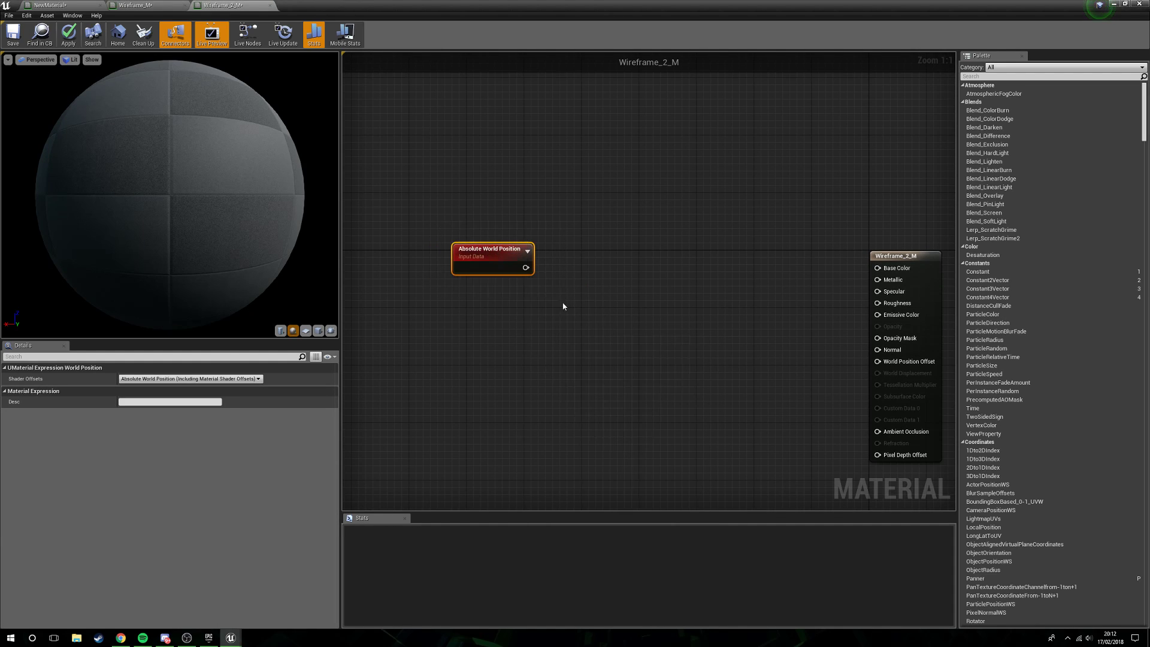
- Add an Object Position node and place it just below the Absolute World Position node
right_click(459, 320)
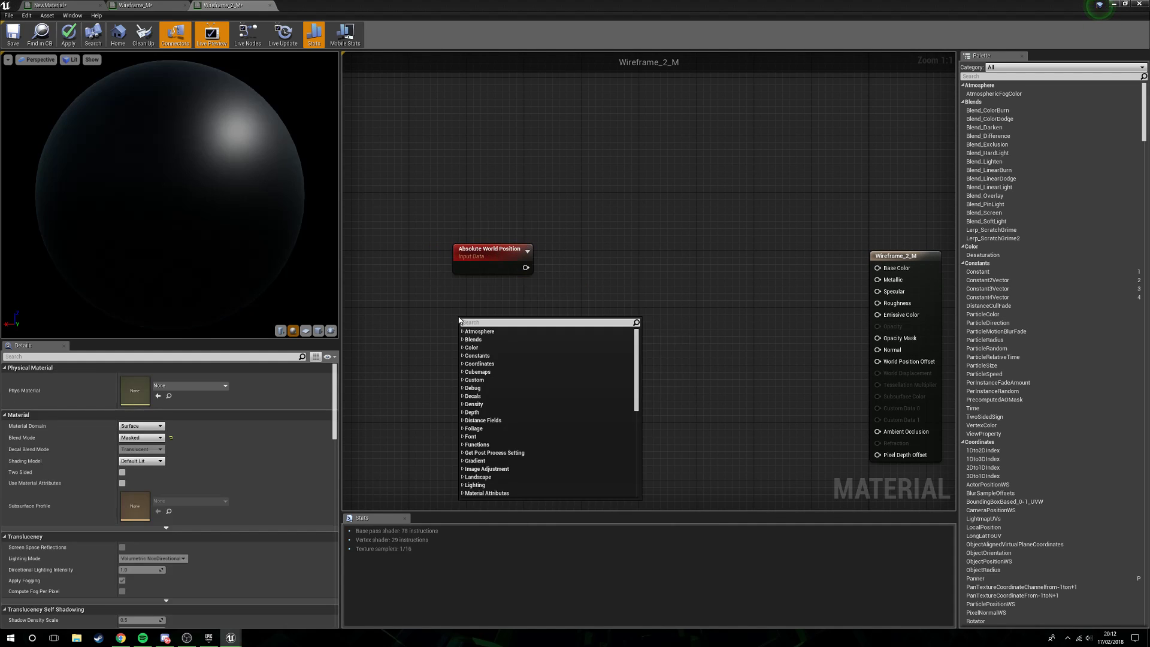
text(objec)
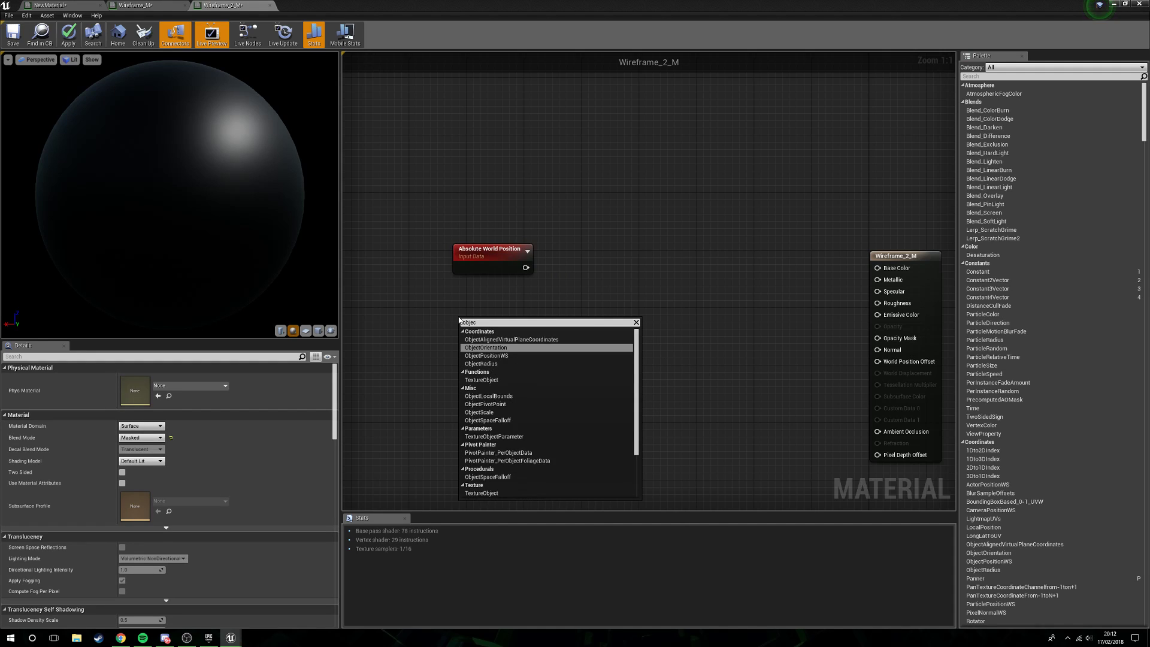
key(Down)
key(Return)
drag(502, 325, 519, 296)
- Add a Subtract node, feeding Absolute World Position into A and Object Position into B, with the nodes arranged around it
right_click(562, 270)
text(subr)
key(BackSpace)
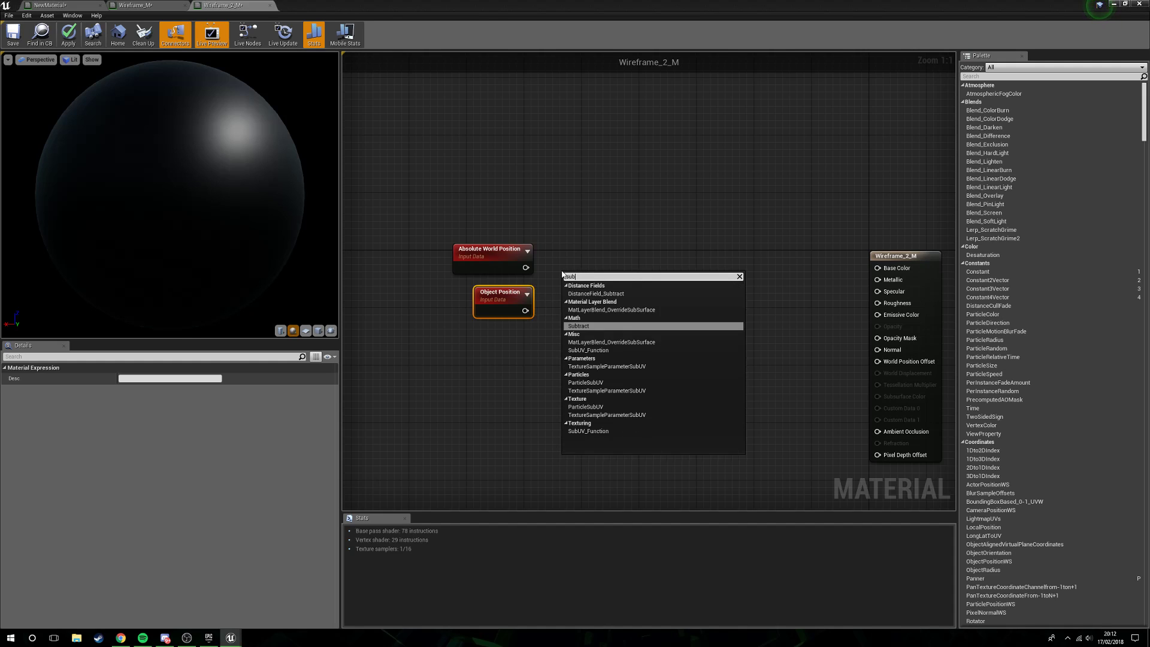
text(t)
key(Return)
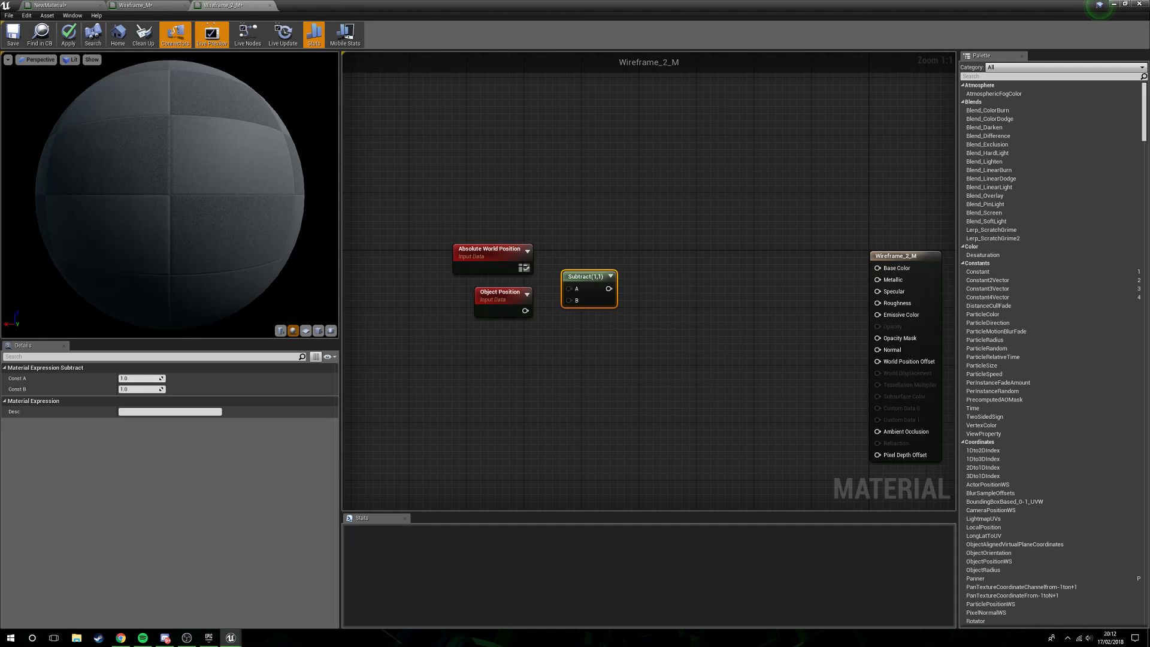
drag(560, 292, 571, 305)
drag(461, 231, 576, 313)
drag(502, 303, 408, 355)
click(568, 377)
right_click(586, 376)
click(890, 247)
right_drag(609, 376, 619, 361)
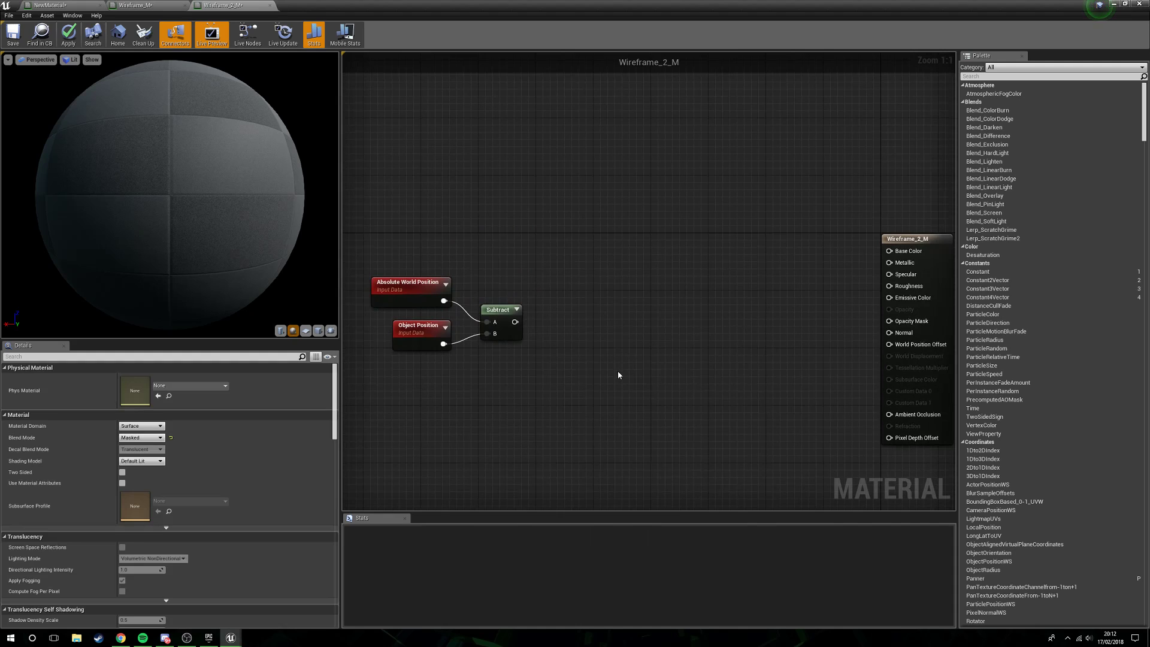
- Add an Fmod node after Subtract and connect the Subtract output to its A input
right_click(557, 286)
text(fmod)
key(Return)
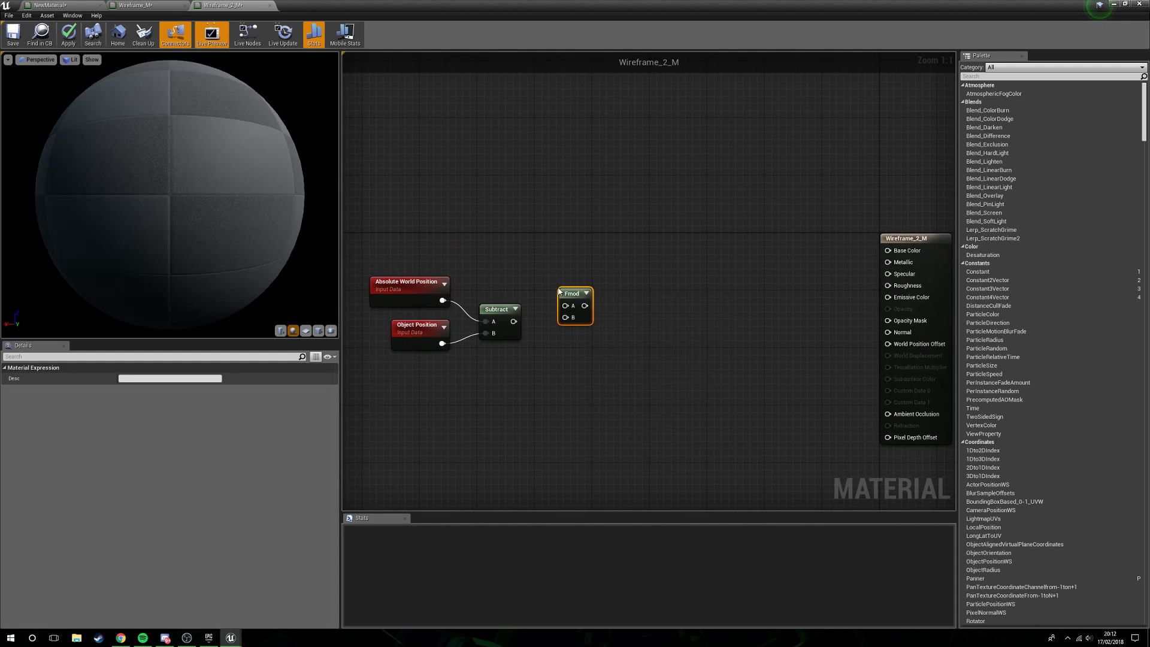
drag(558, 291, 562, 342)
drag(564, 326, 578, 312)
- Add a scalar parameter below Subtract and connect its output to the B input of Fmod
click(496, 375)
click(482, 372)
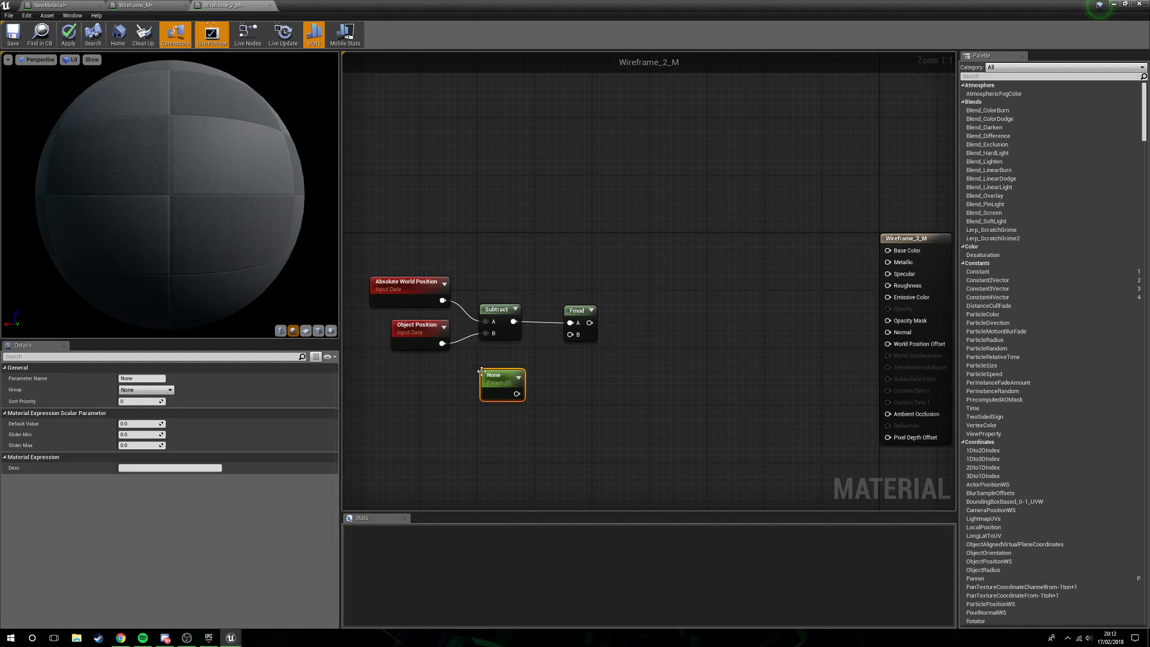
drag(516, 393, 577, 338)
drag(497, 375, 508, 361)
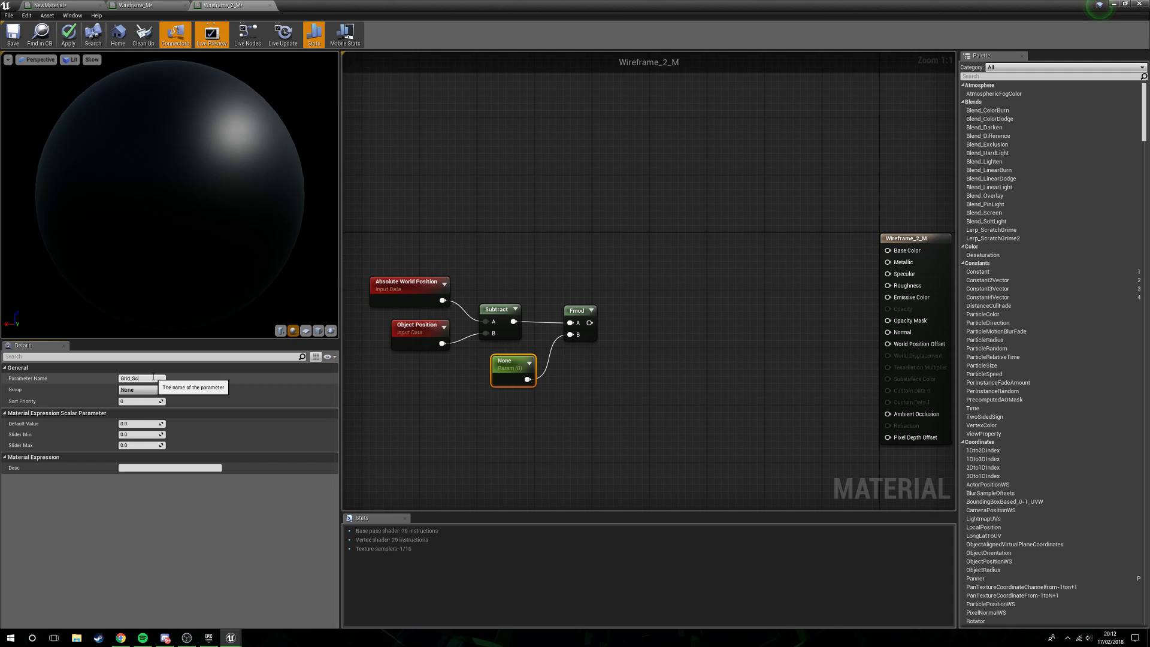
- Name the scalar parameter Grid_Scale, set its default value to 32, and move it and Fmod closer to Subtract
key(Return)
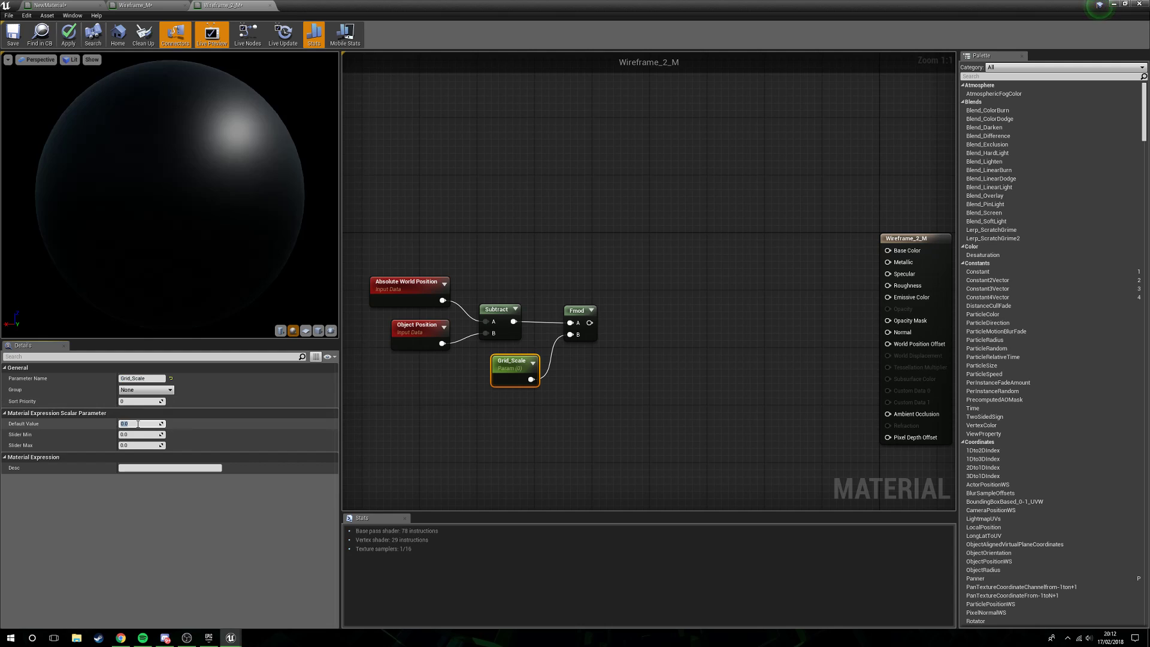
click(138, 424)
text(32)
key(Return)
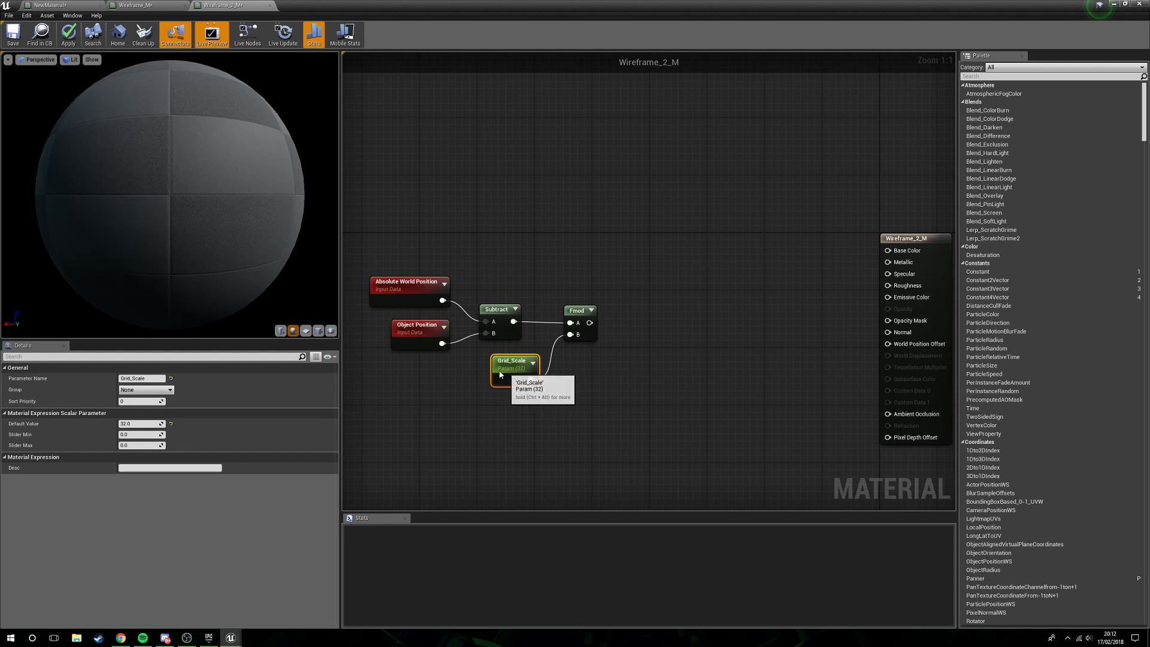
drag(495, 374, 481, 374)
drag(579, 318, 557, 318)
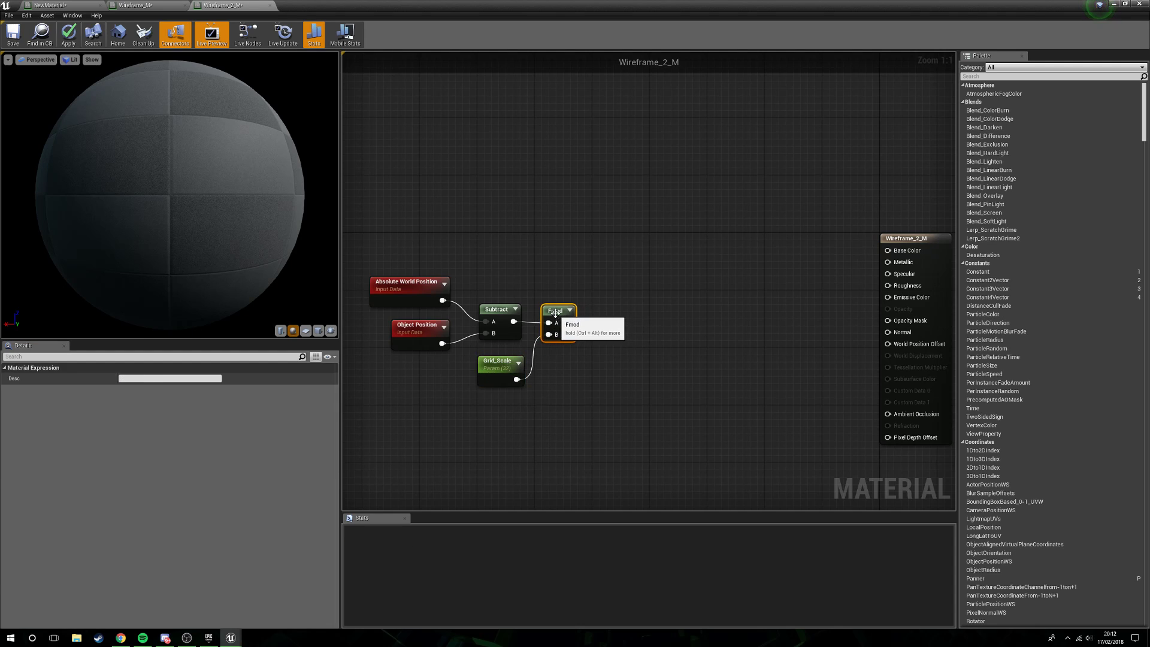
- Add a Multiply node after Fmod and feed the Fmod output into both its A and B inputs
click(614, 371)
right_drag(615, 371, 580, 362)
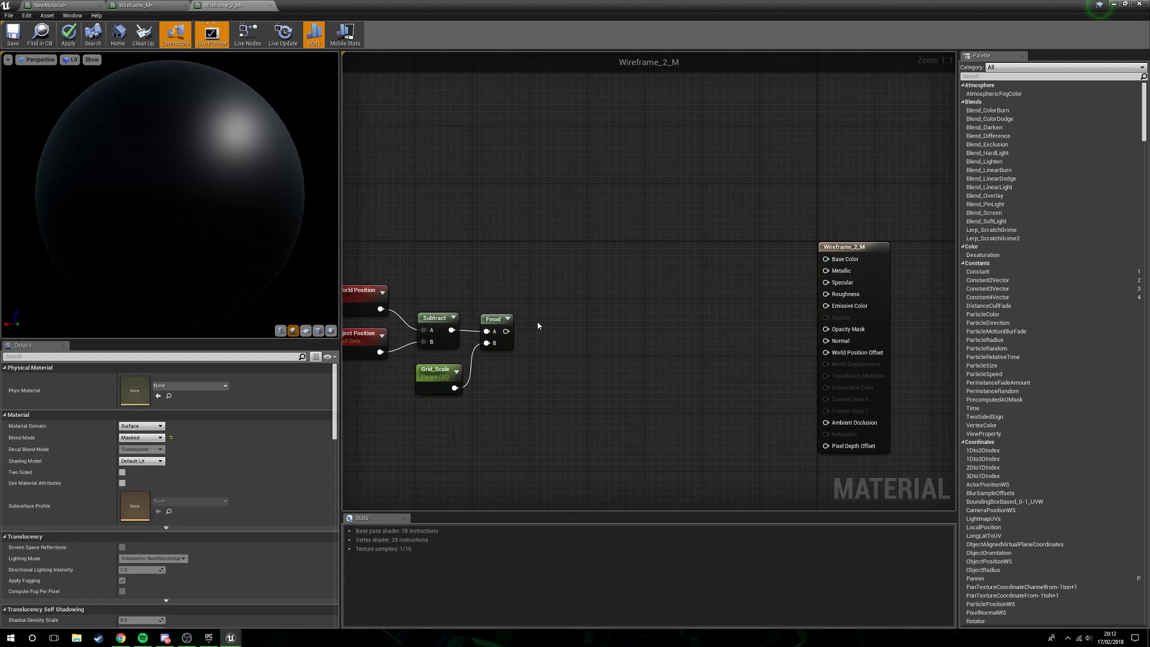
click(538, 325)
drag(515, 335, 546, 325)
click(585, 358)
right_drag(585, 357, 553, 363)
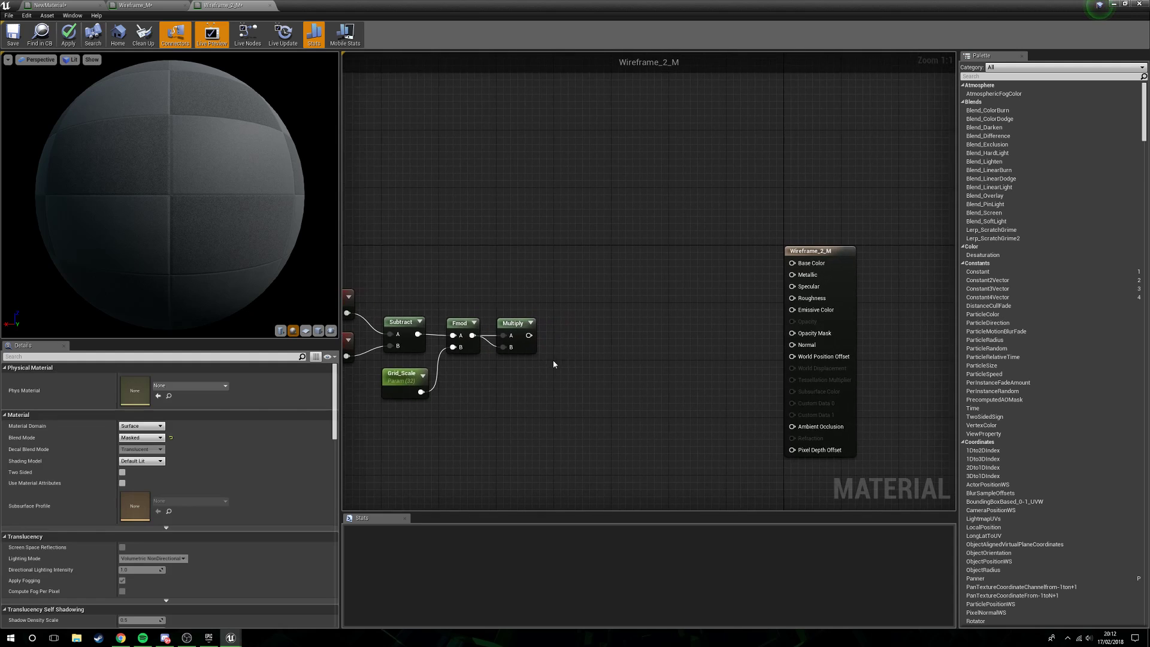
- Connect Multiply to a new One Minus (1-x) node, and that to input A of a new Max node with Const B 0
click(556, 329)
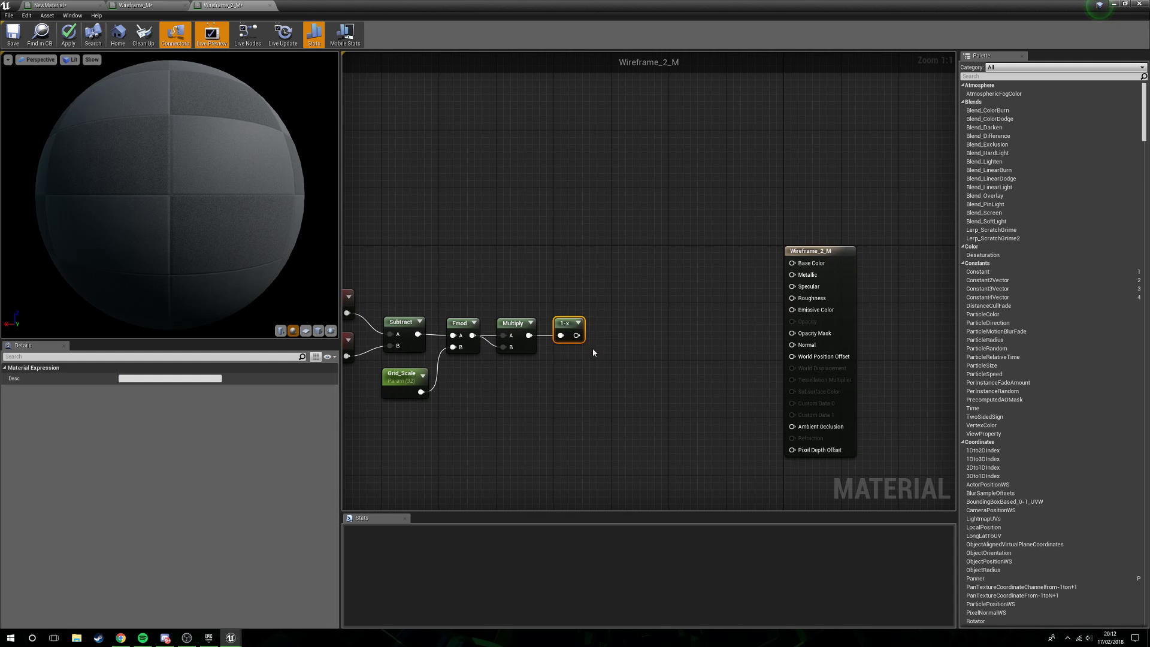
right_drag(593, 354, 565, 351)
right_click(566, 347)
text(max)
key(Return)
drag(537, 340, 587, 342)
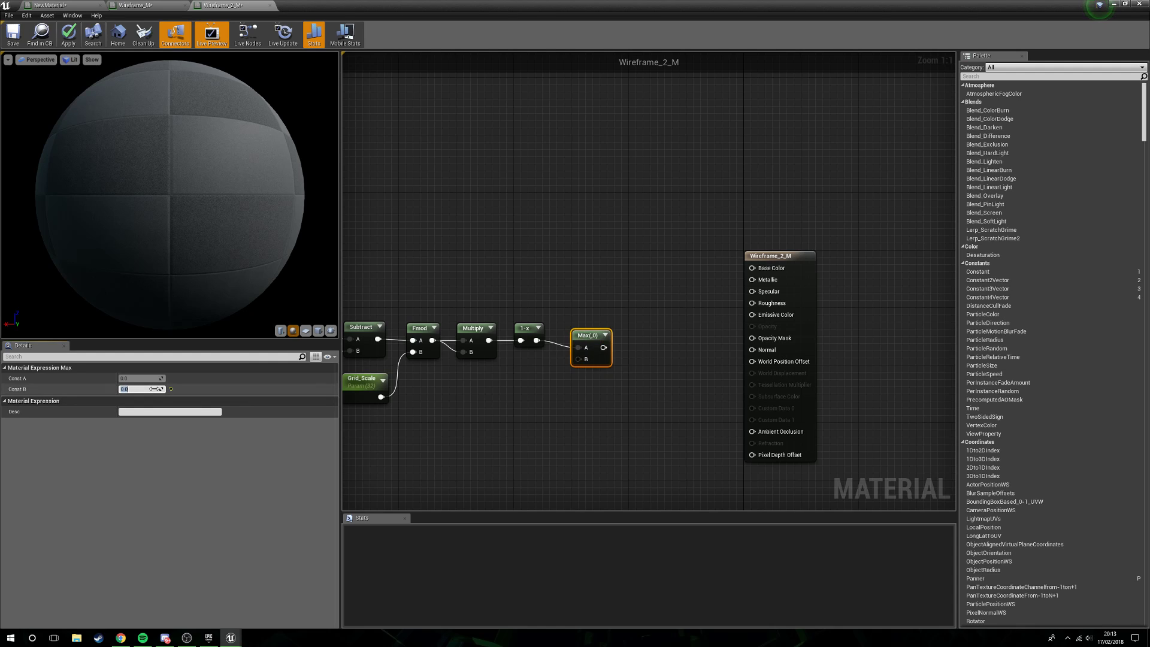
right_drag(586, 359, 510, 359)
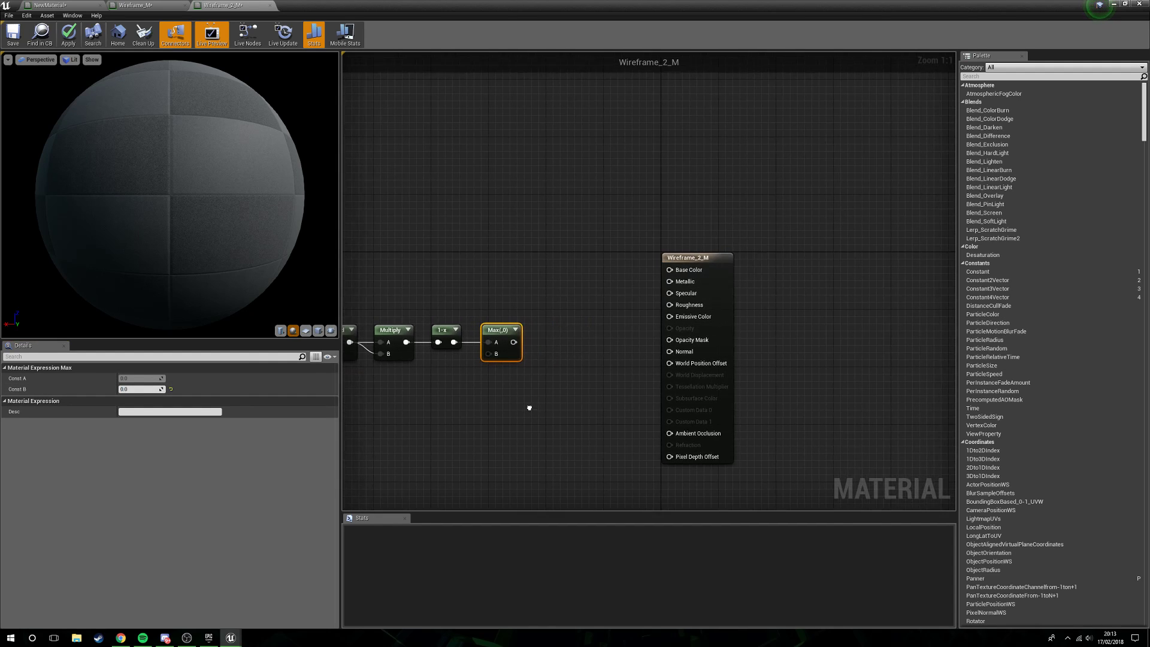
- Review the node chain from the two position inputs and Grid_Scale through to the Max node
click(694, 256)
right_drag(503, 412, 640, 395)
right_drag(559, 390, 628, 394)
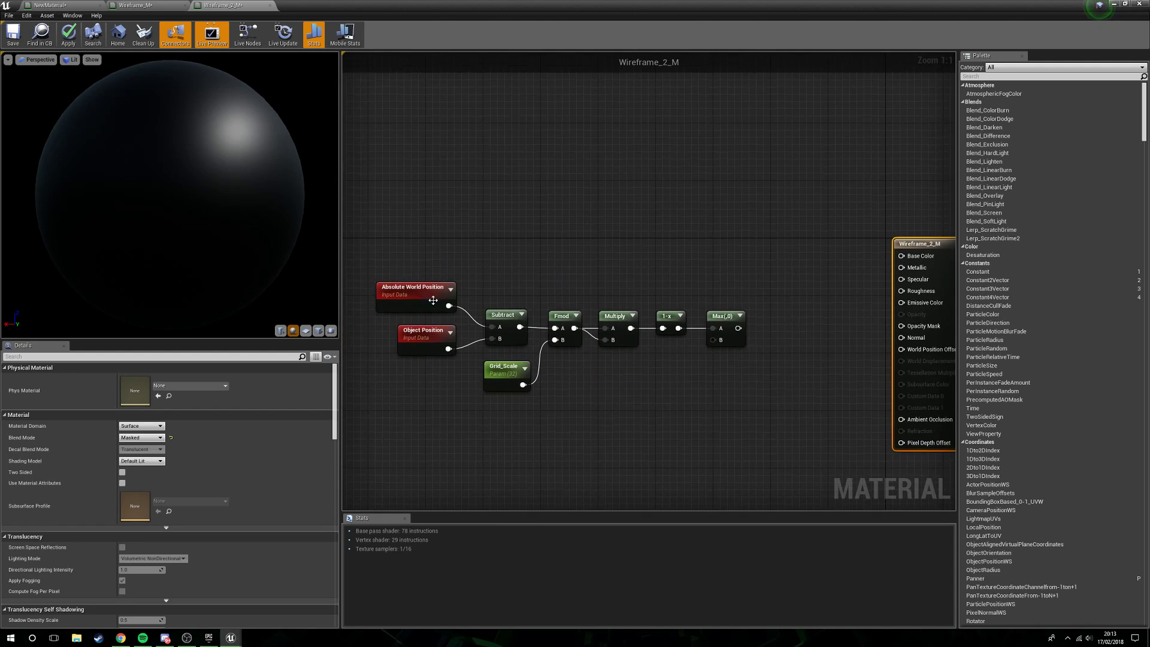
drag(449, 261, 629, 401)
click(449, 252)
drag(452, 266, 640, 416)
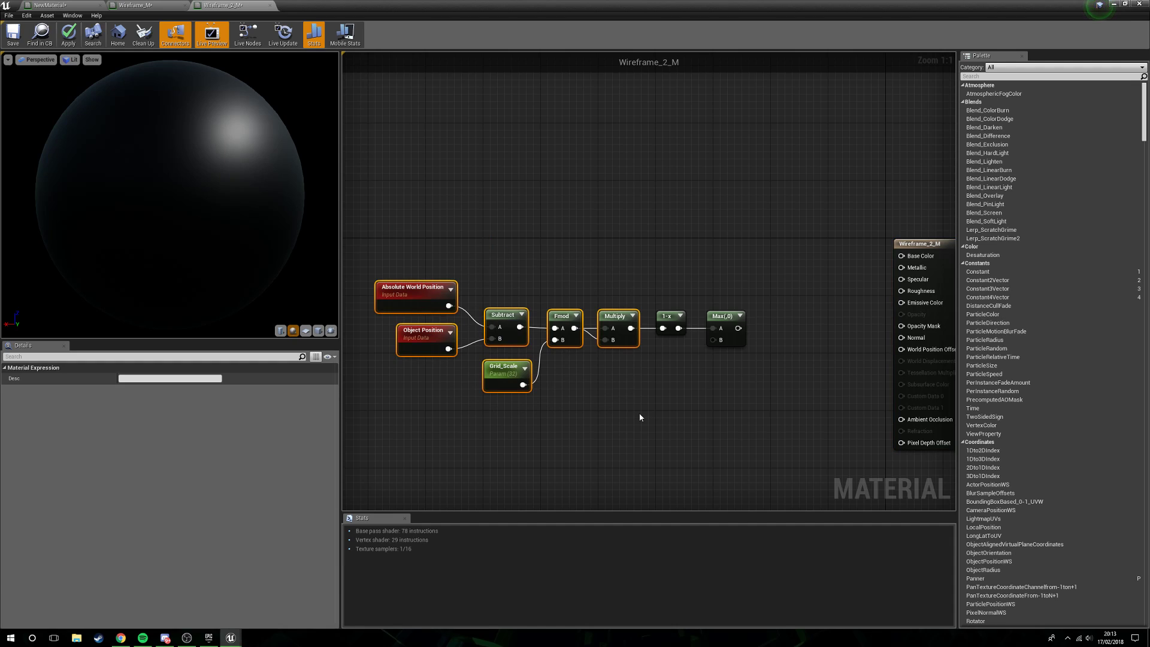
click(419, 237)
drag(419, 238, 427, 395)
click(409, 231)
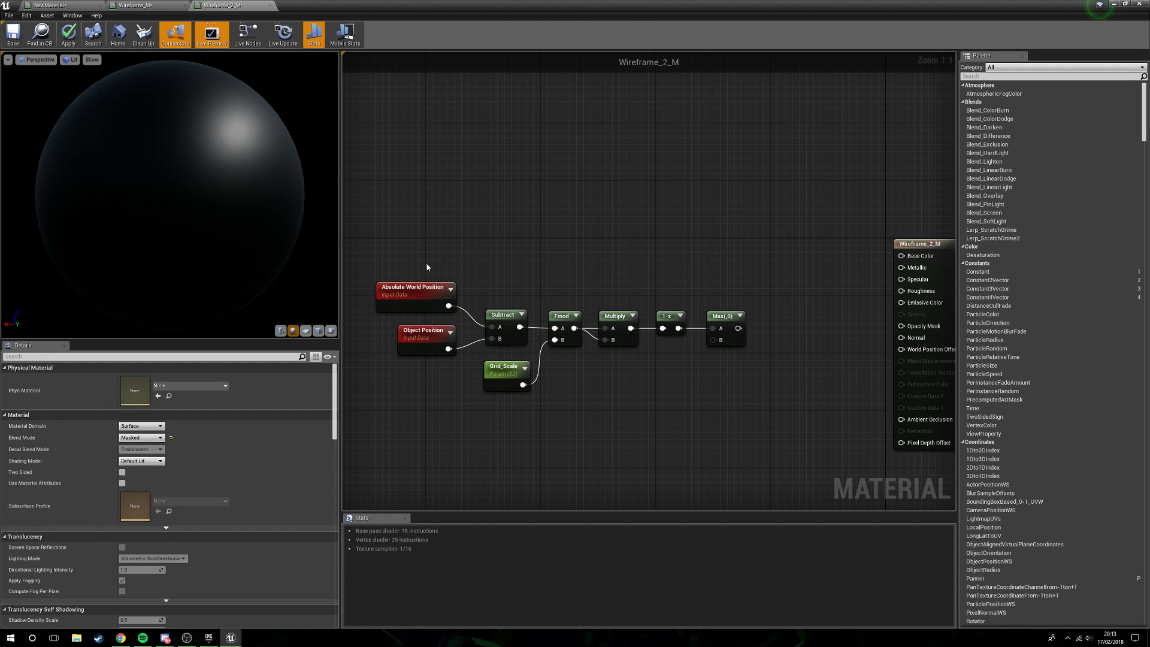
drag(427, 265, 415, 406)
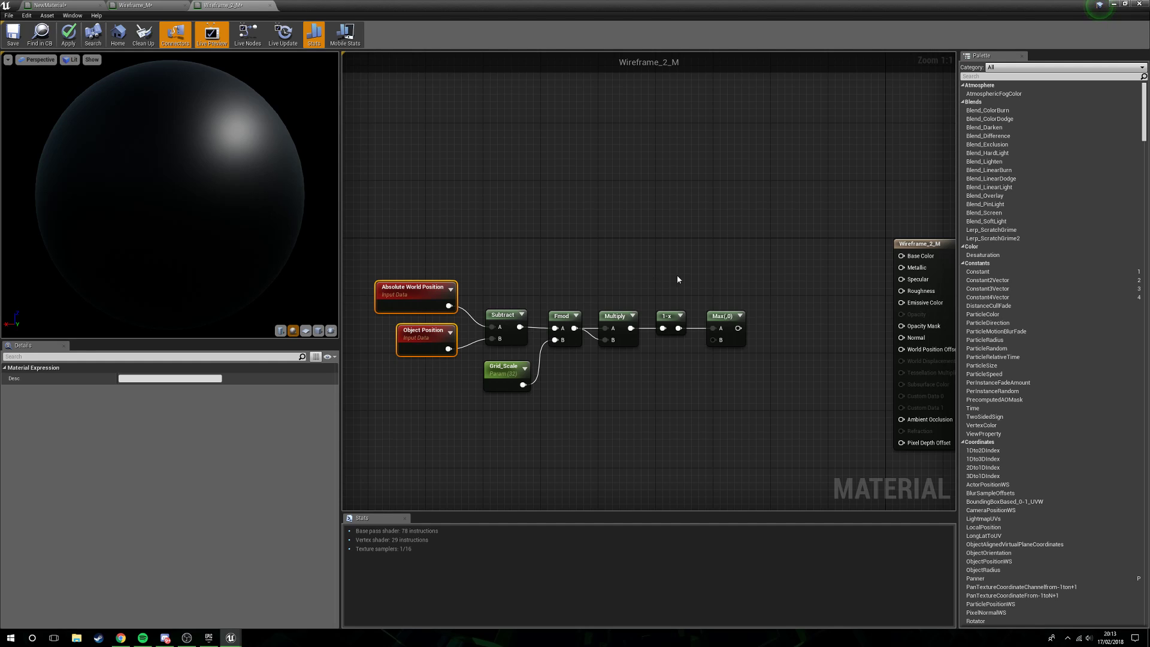
click(674, 306)
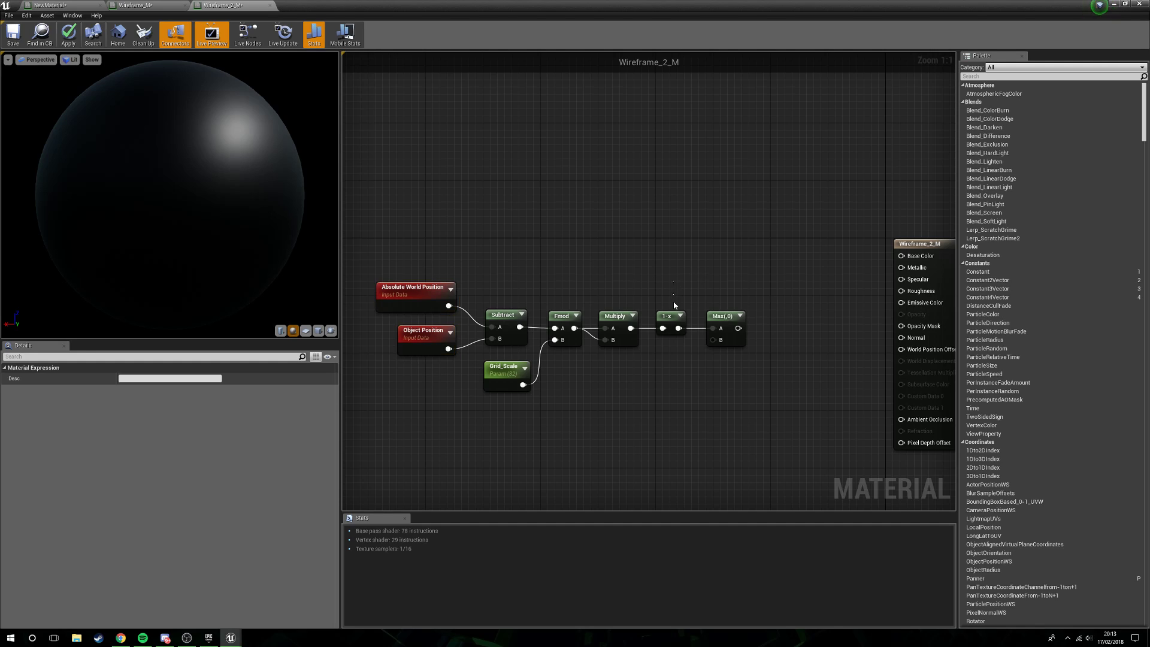
drag(664, 363, 665, 364)
click(664, 367)
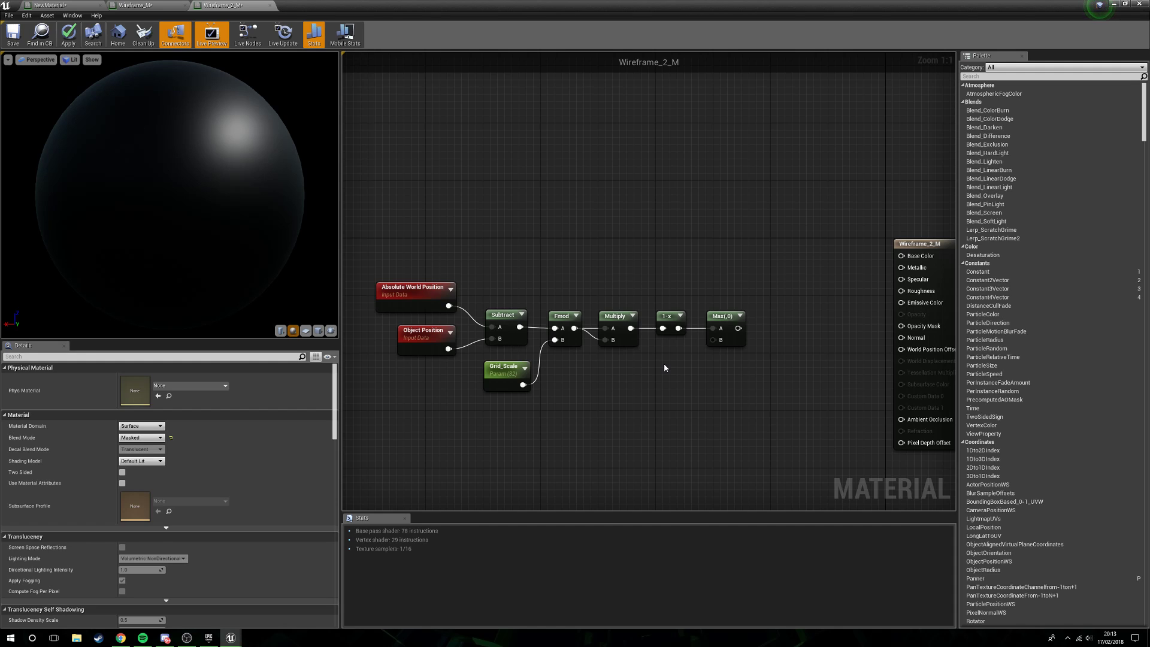
- Preview the Max node and examine its grid lines on the sphere from different angles and distances
right_drag(755, 270, 733, 323)
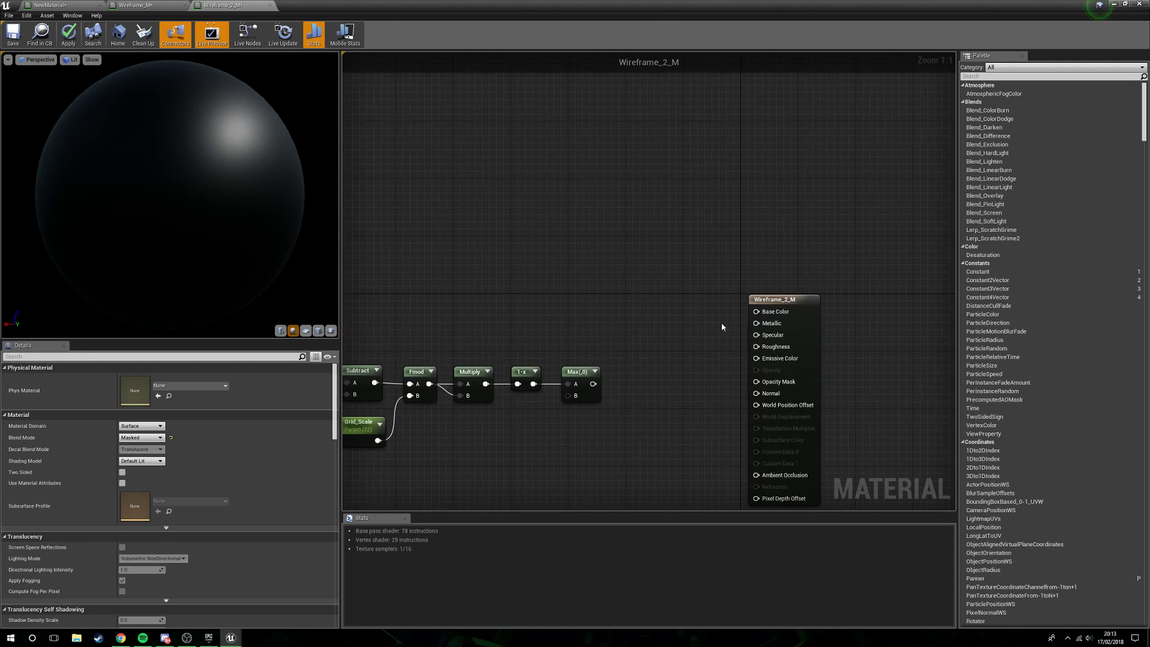
drag(768, 304, 771, 310)
right_drag(625, 421, 671, 355)
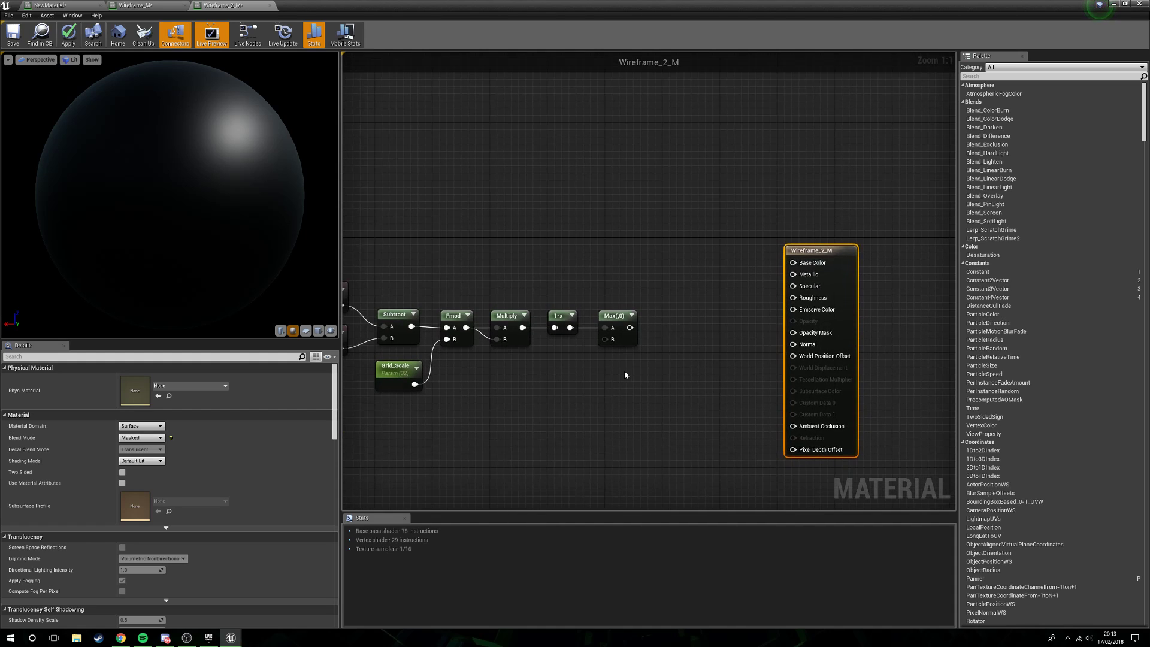
right_click(603, 316)
click(668, 323)
drag(231, 253, 174, 264)
mouse_move(175, 219)
mouse_down()
mouse_move(231, 219)
mouse_move(179, 223)
mouse_move(219, 228)
mouse_move(178, 226)
mouse_move(258, 215)
mouse_move(129, 221)
mouse_move(165, 230)
mouse_move(266, 220)
mouse_move(179, 204)
mouse_move(159, 175)
mouse_move(135, 195)
mouse_move(187, 185)
mouse_up()
scroll(166, 220, down, 6)
right_click(597, 226)
click(442, 254)
scroll(381, 230, down, 1)
scroll(381, 231, up, 1)
right_drag(456, 236, 412, 218)
- Preview the Multiply node's output on the sphere and stop that preview
right_click(463, 301)
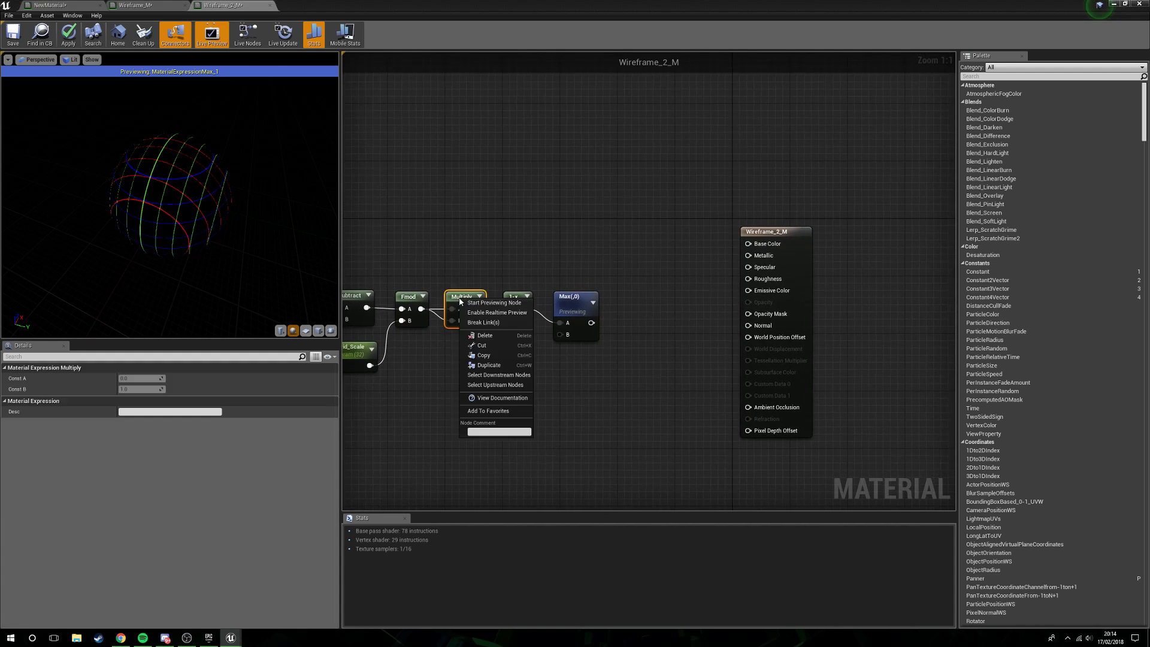
click(485, 306)
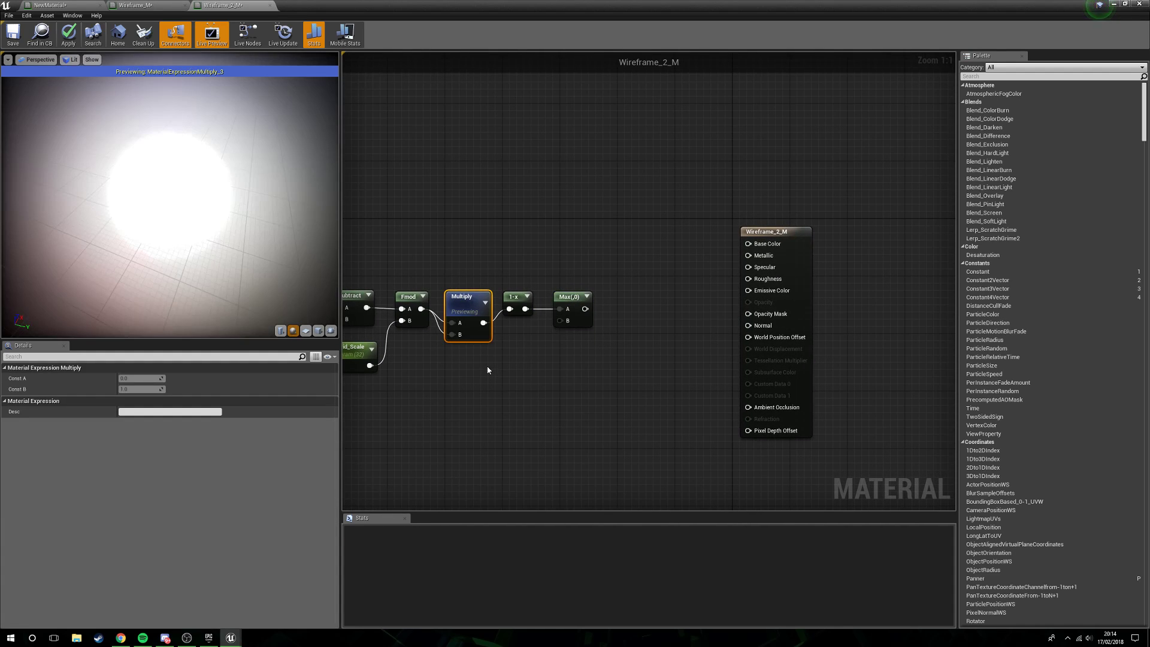
right_click(478, 297)
click(508, 301)
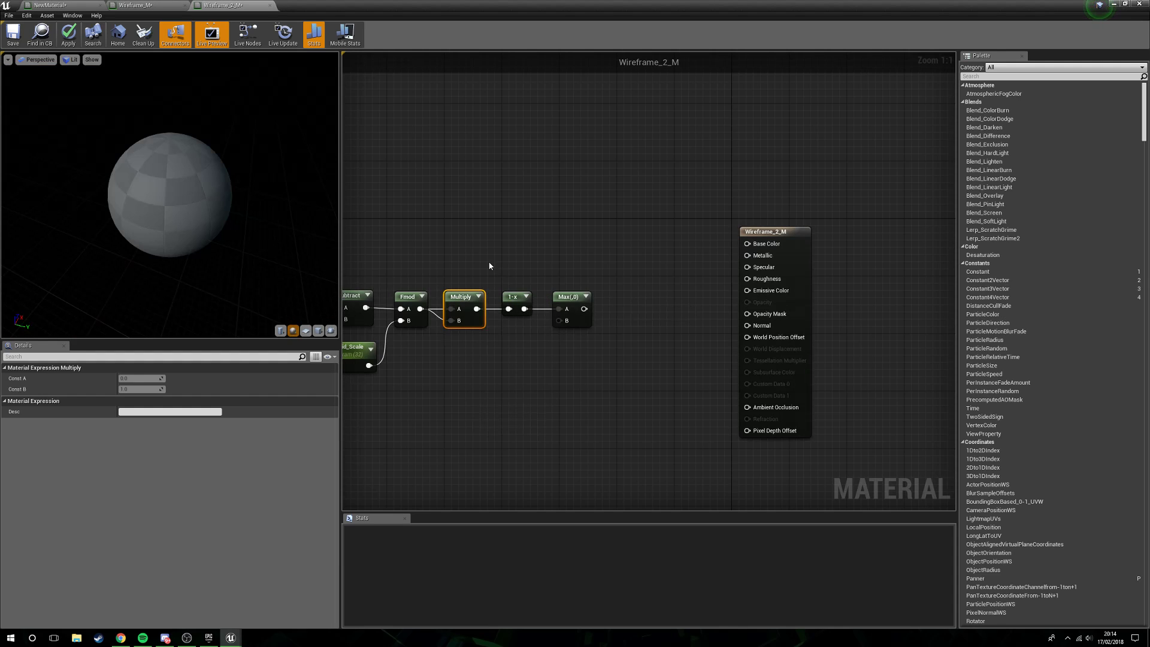
- Preview the Fmod node and examine its repeating colour bands on the sphere up close from several angles
right_drag(508, 301, 629, 292)
right_click(535, 288)
click(563, 294)
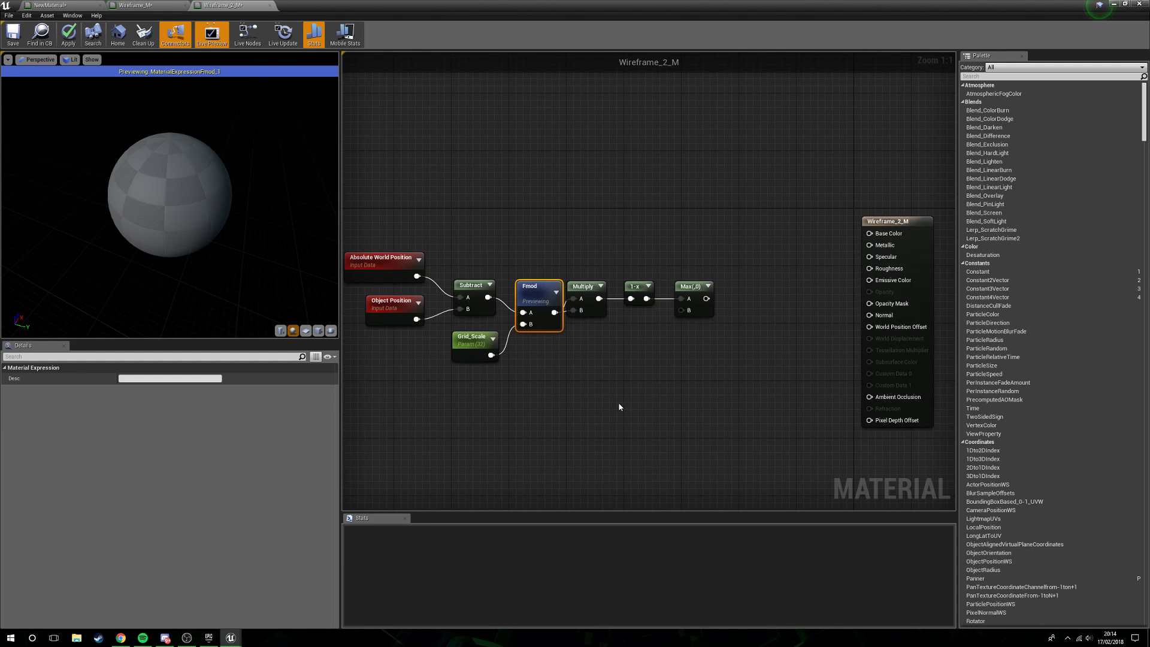
drag(174, 252, 174, 168)
scroll(152, 227, up, 5)
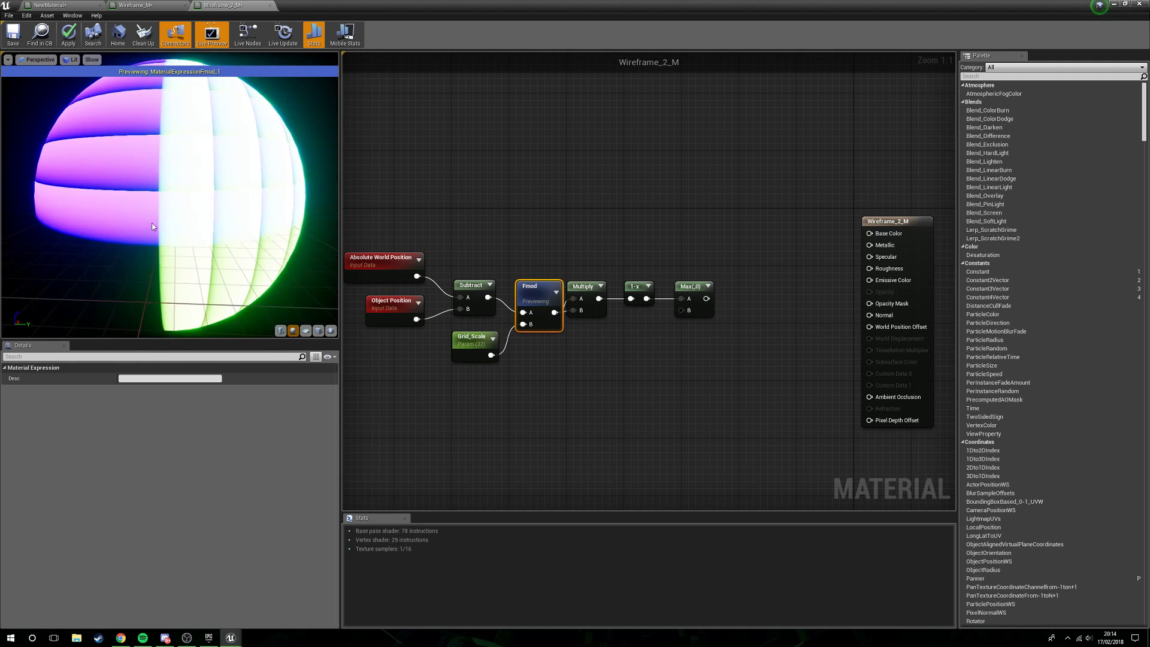
drag(153, 227, 181, 79)
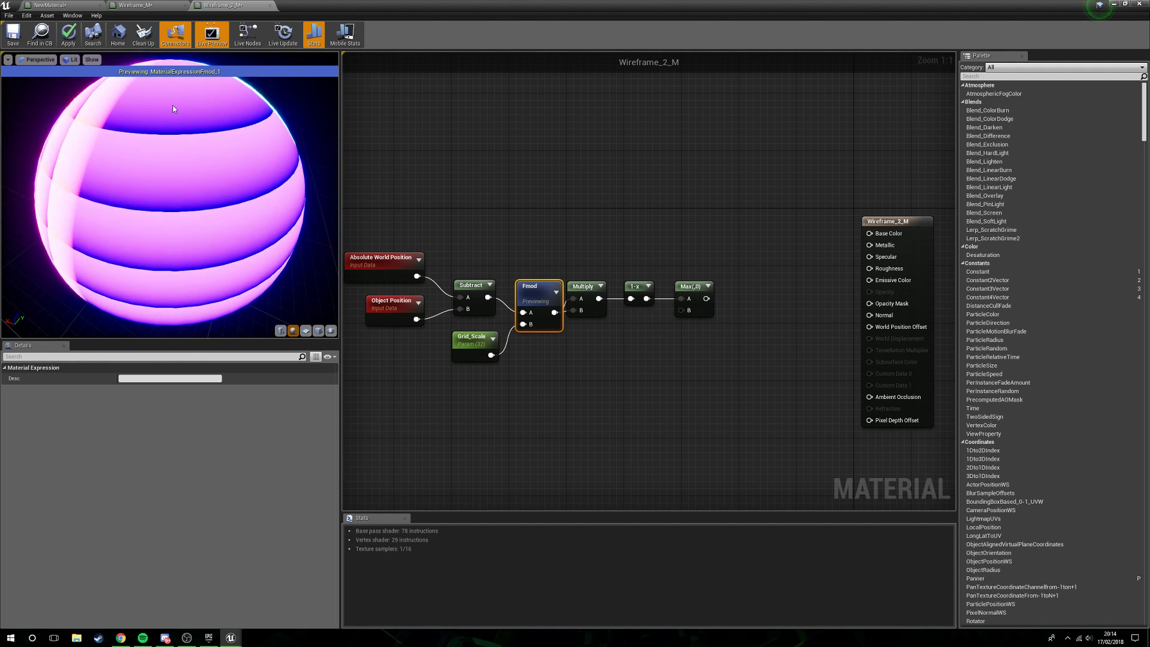
drag(197, 184, 72, 162)
click(590, 294)
drag(544, 290, 536, 290)
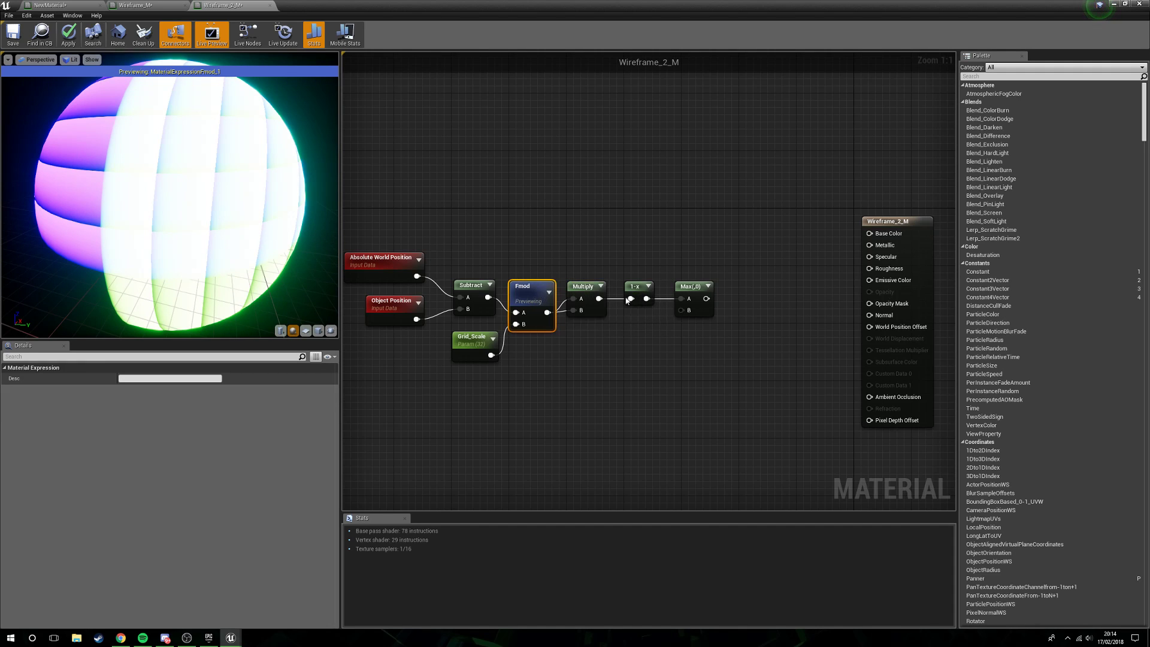
mouse_move(150, 234)
mouse_down()
mouse_move(200, 233)
mouse_move(155, 238)
mouse_up()
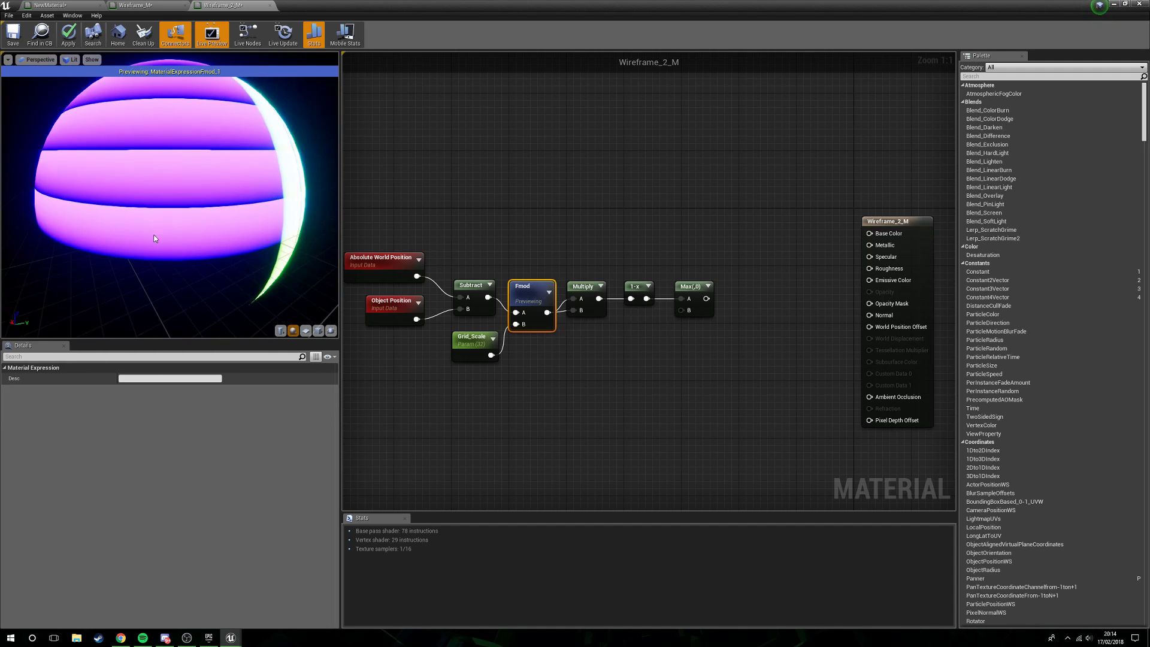
- Preview the Multiply node again from several angles and farther away, and start previewing the 1-x node
right_click(594, 294)
click(622, 299)
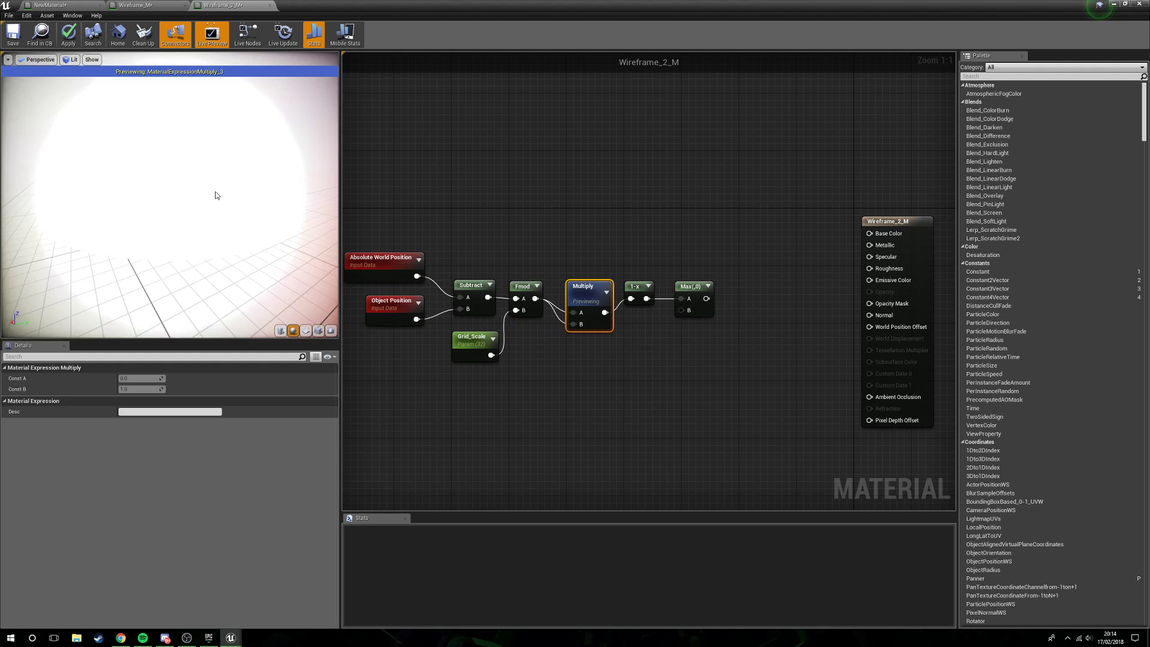
drag(218, 197, 275, 183)
right_drag(218, 197, 218, 240)
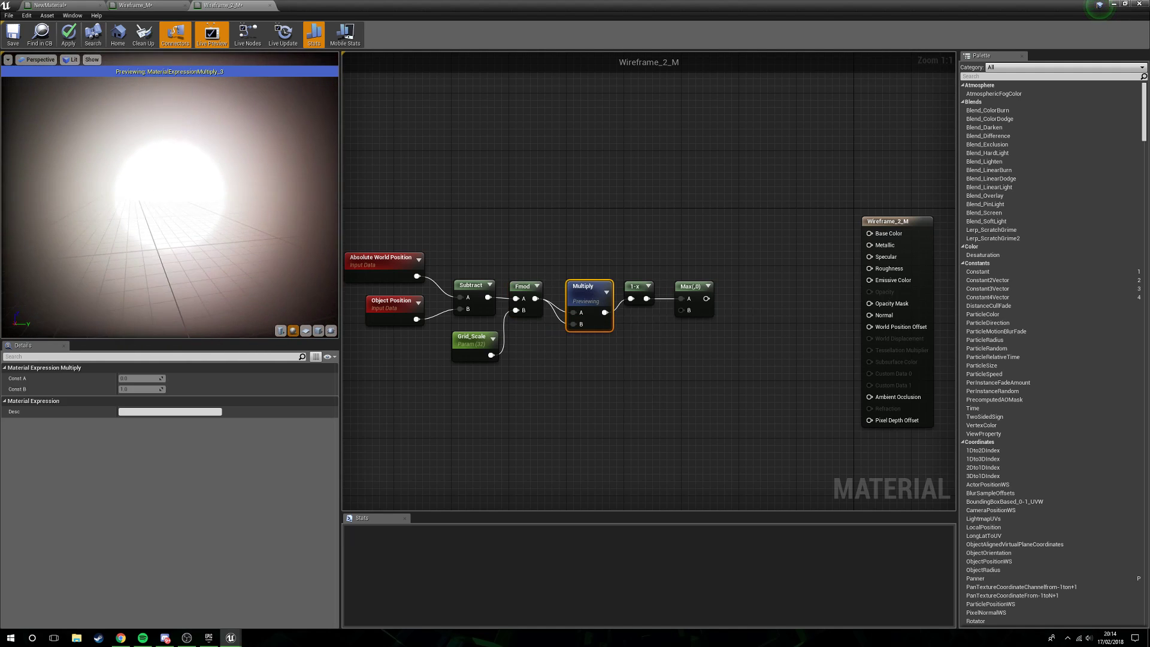
right_click(629, 290)
click(656, 297)
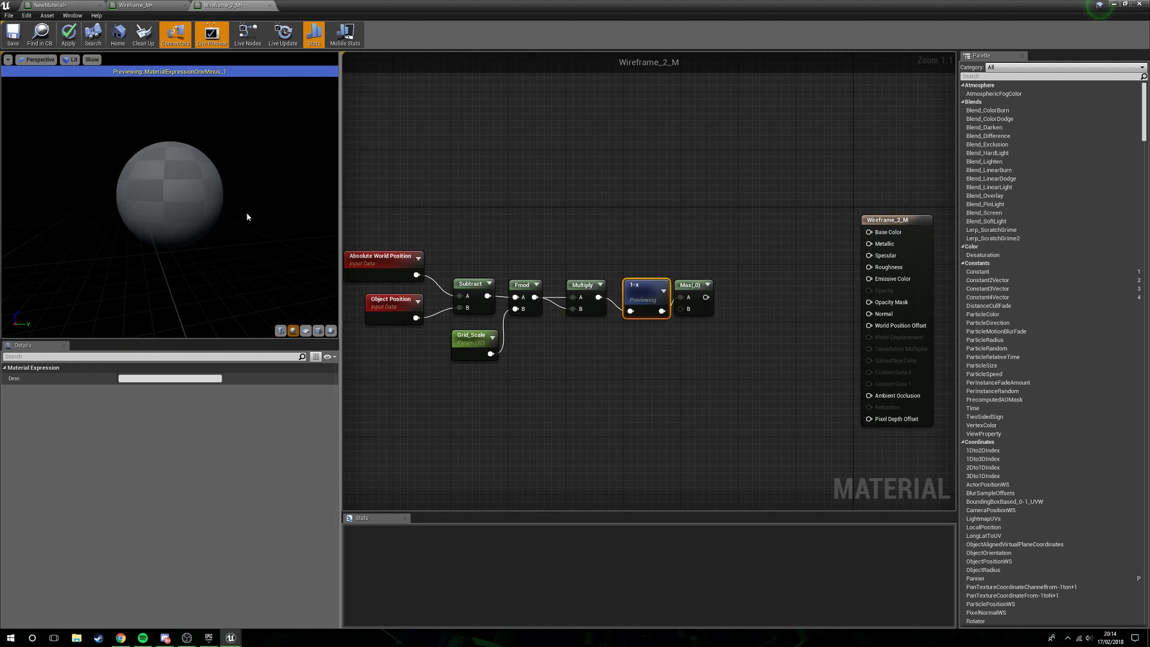
- Examine the 1-x node's preview on the sphere up close from several angles and stop that preview
drag(179, 198, 137, 182)
right_drag(170, 198, 170, 144)
drag(170, 198, 210, 198)
right_drag(616, 270, 591, 269)
right_click(626, 289)
click(659, 294)
- Preview the Max node's output and examine its grid lines on the sphere
right_drag(667, 289, 665, 286)
right_click(672, 283)
click(687, 291)
drag(667, 292, 660, 292)
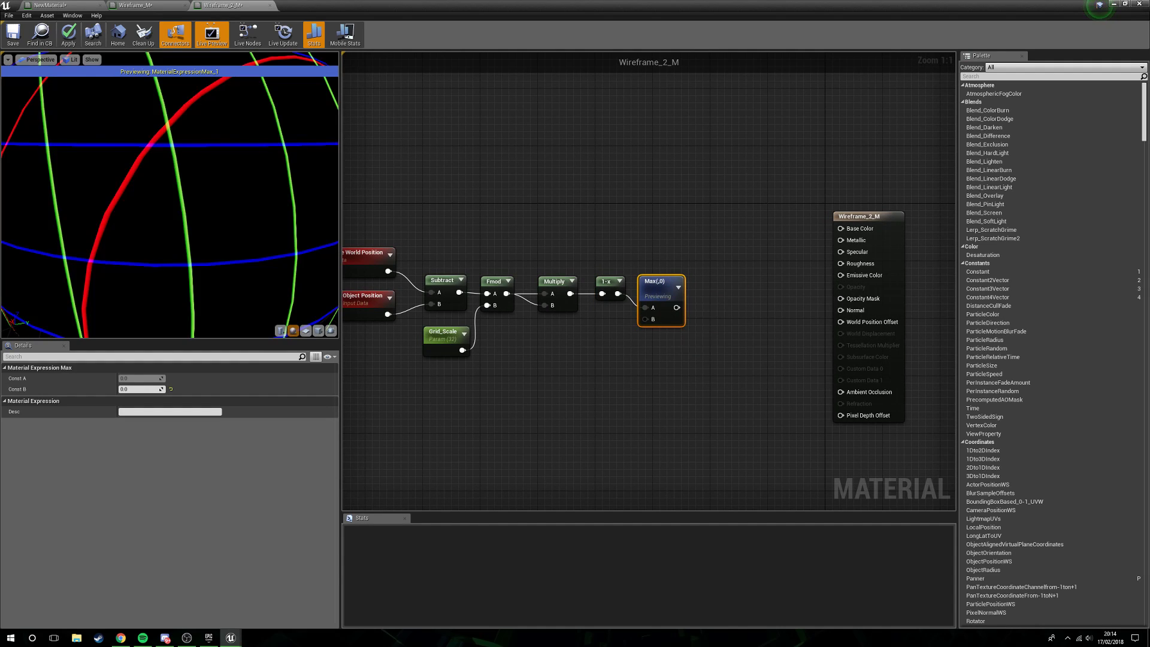
mouse_move(198, 197)
right_down()
mouse_move(198, 258)
mouse_move(198, 216)
right_up()
- Connect the Max node's output to the Opacity Mask, stop previewing Max and inspect the masked sphere
drag(654, 293, 850, 302)
right_click(658, 287)
click(693, 292)
click(657, 265)
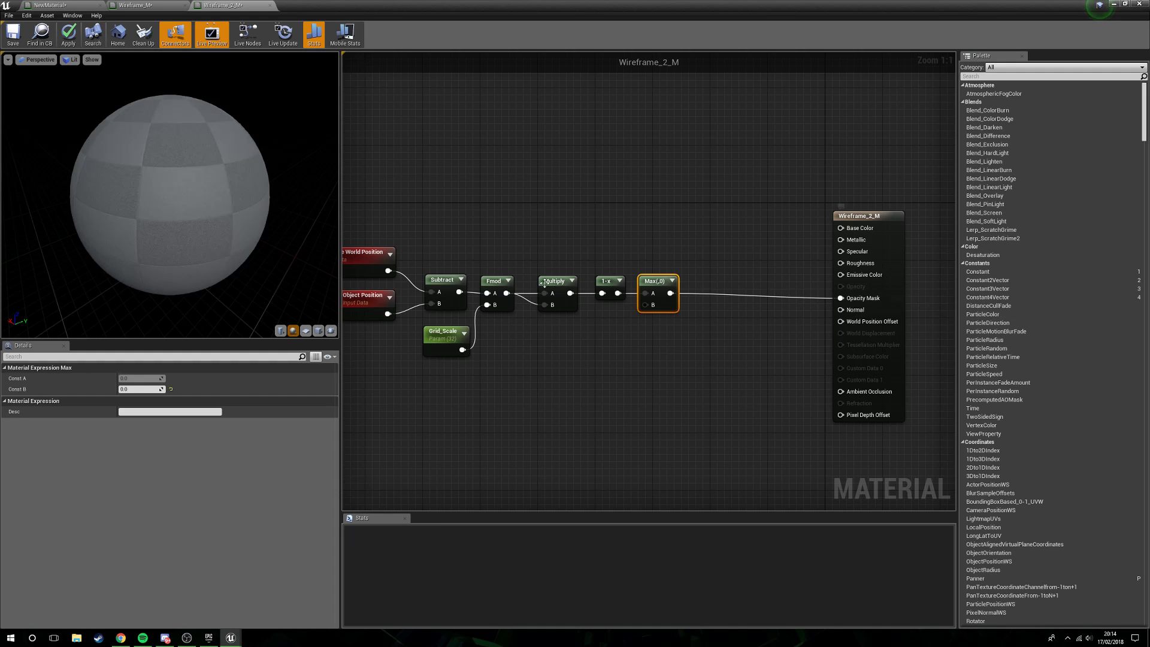
drag(185, 243, 68, 264)
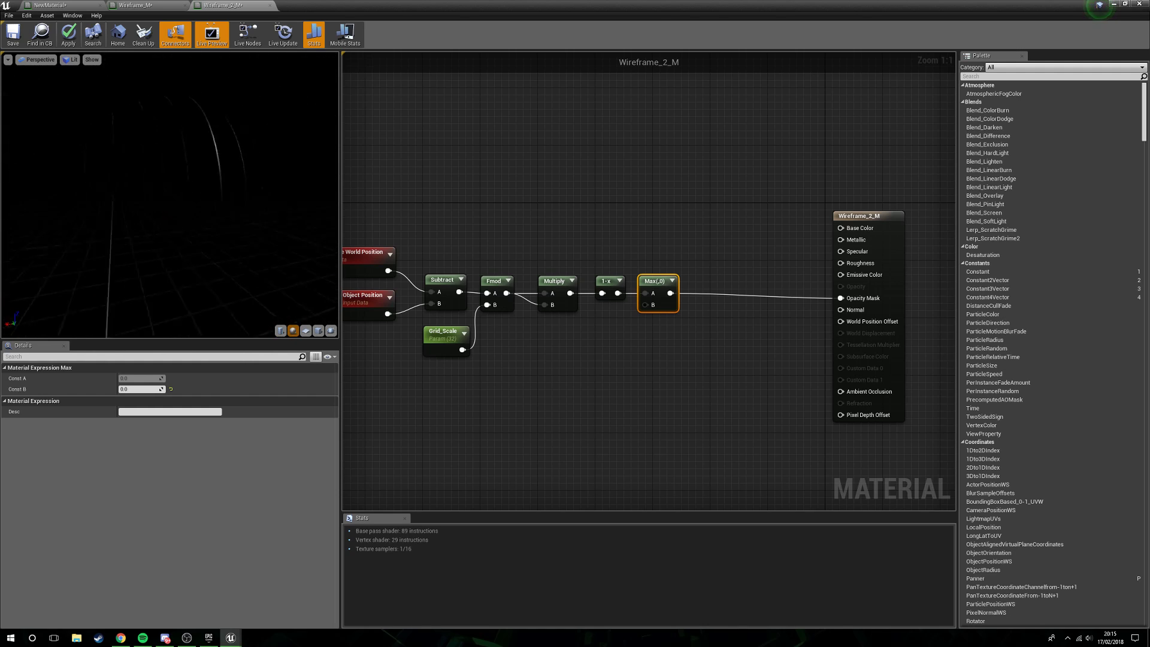
drag(180, 228, 101, 227)
drag(173, 198, 139, 246)
- Add a Dot node in the empty graph area between the Max node and the material output node
right_drag(478, 396, 438, 394)
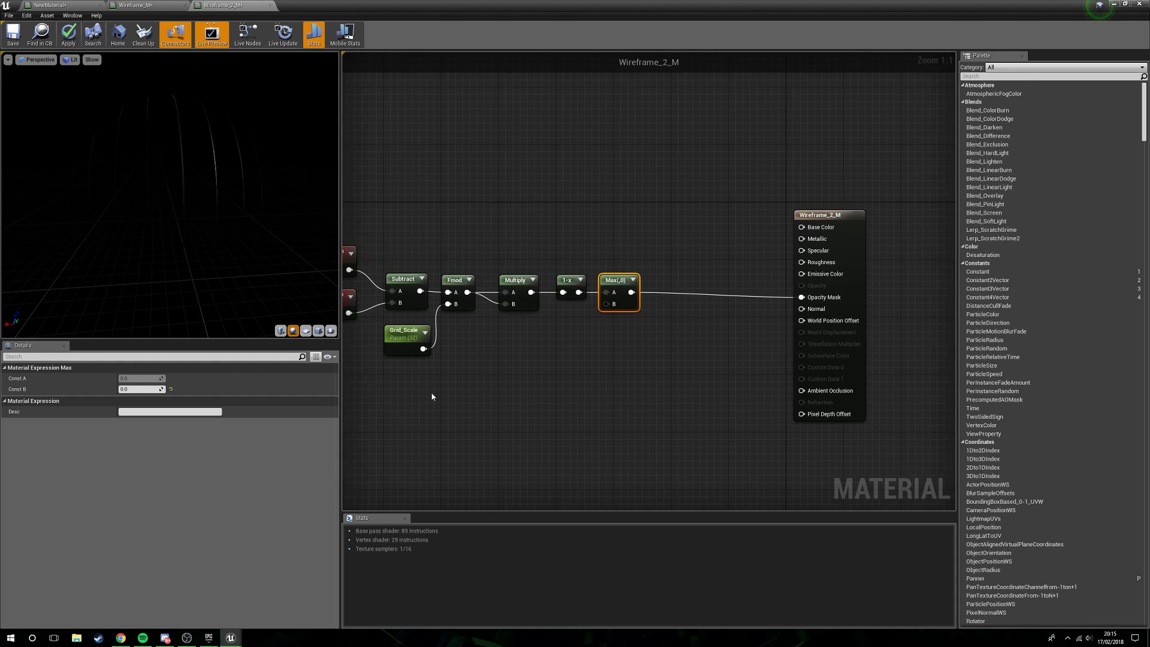
right_click(713, 343)
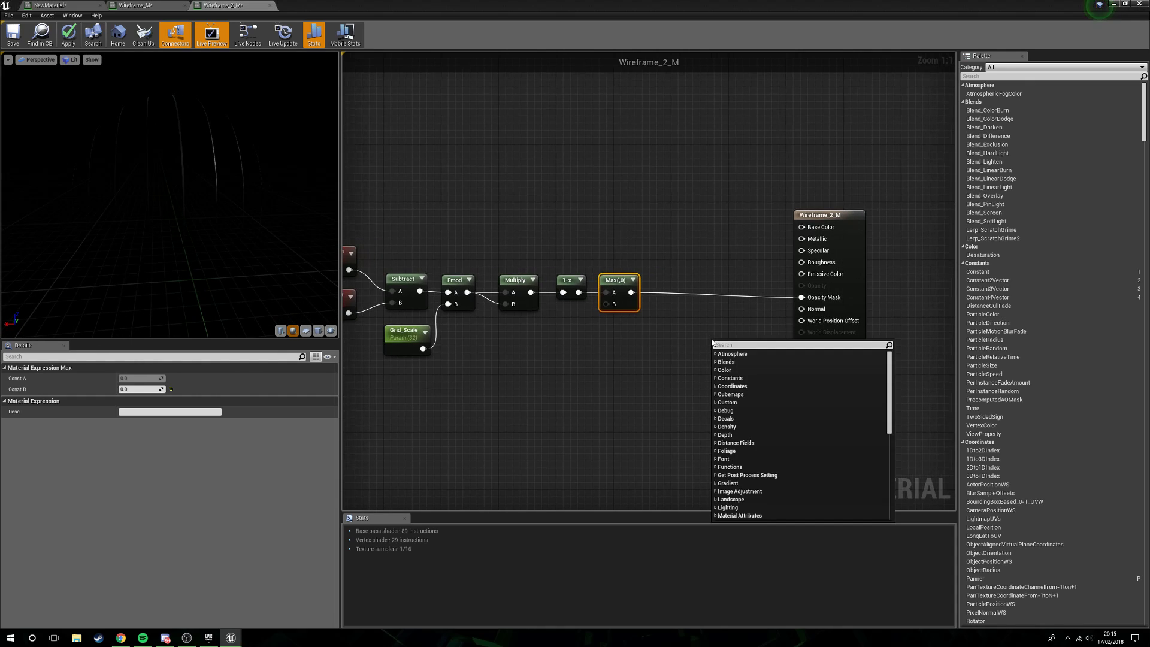
text(dot)
key(Return)
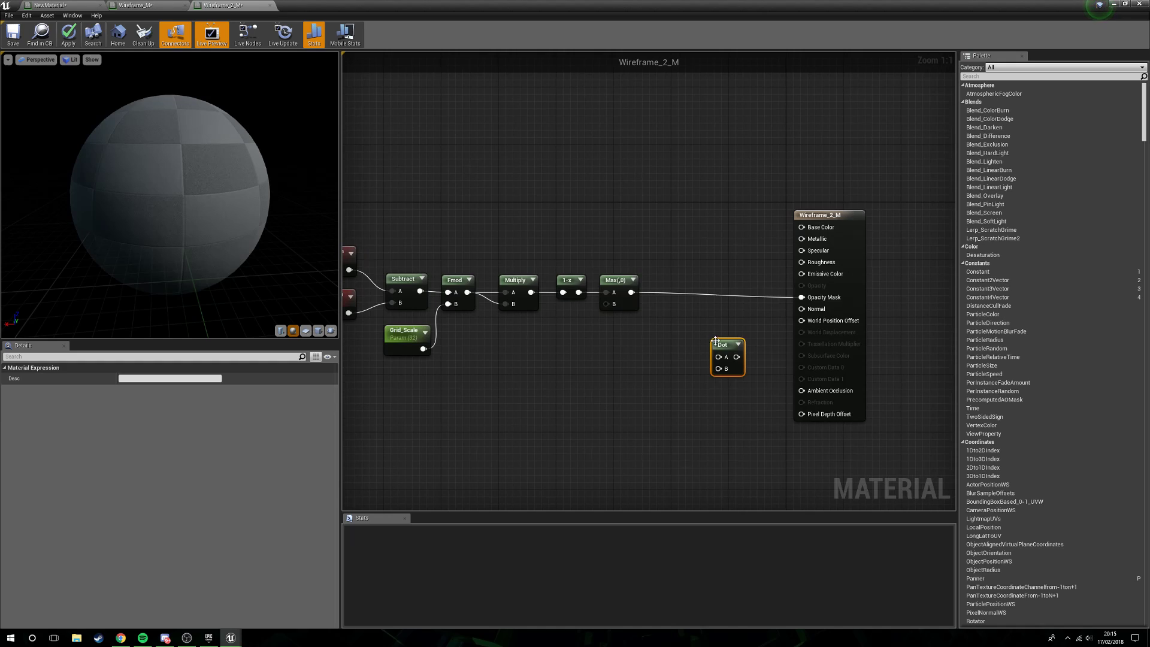
drag(715, 342, 697, 330)
- Add a Constant node beside the Dot node and set its value to 1
click(642, 369)
click(641, 353)
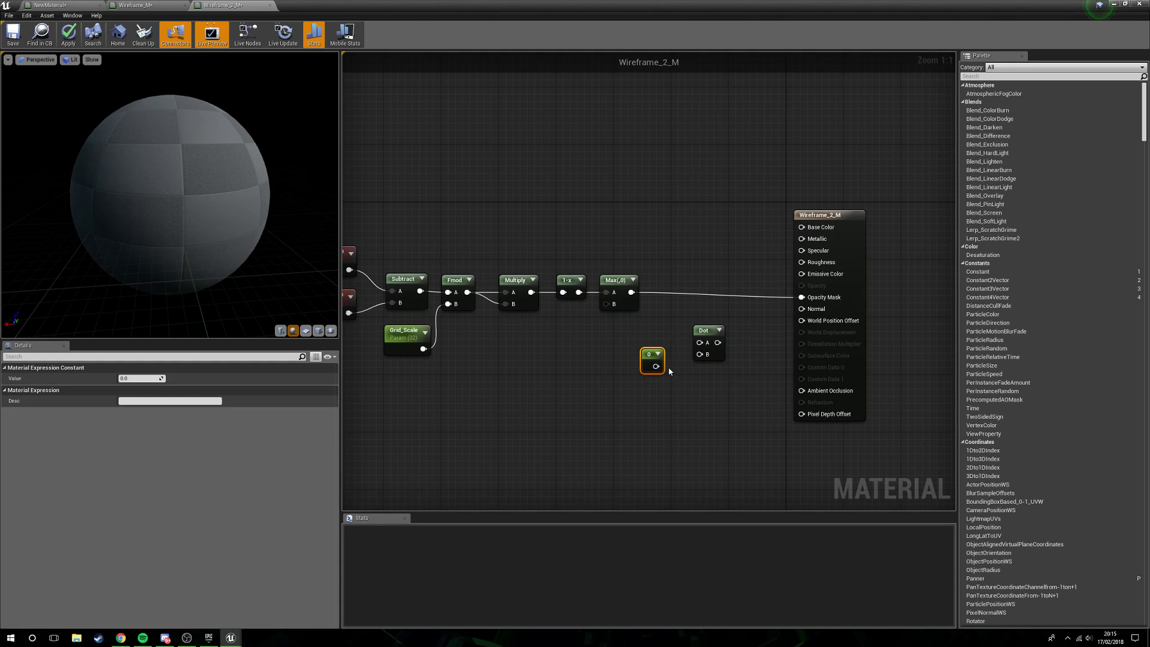
click(146, 380)
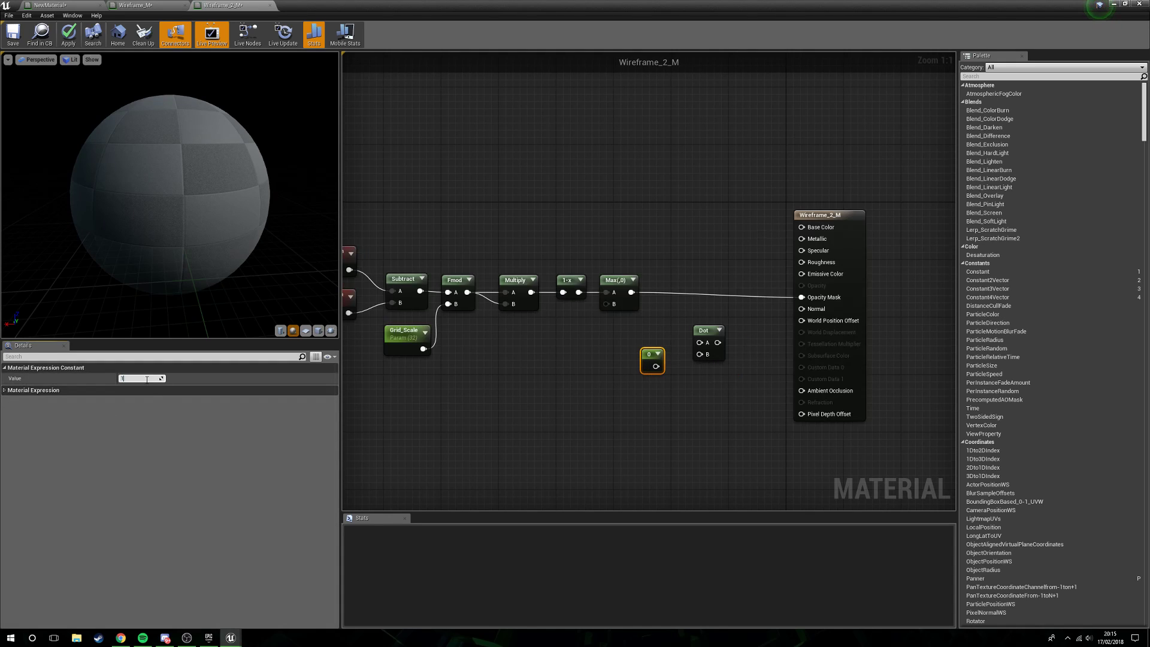
- Connect Max to Dot's A input, the Constant to B and Dot's output to Opacity Mask, arranging the nodes in line
drag(658, 367, 693, 300)
drag(652, 358, 646, 349)
drag(704, 300, 791, 317)
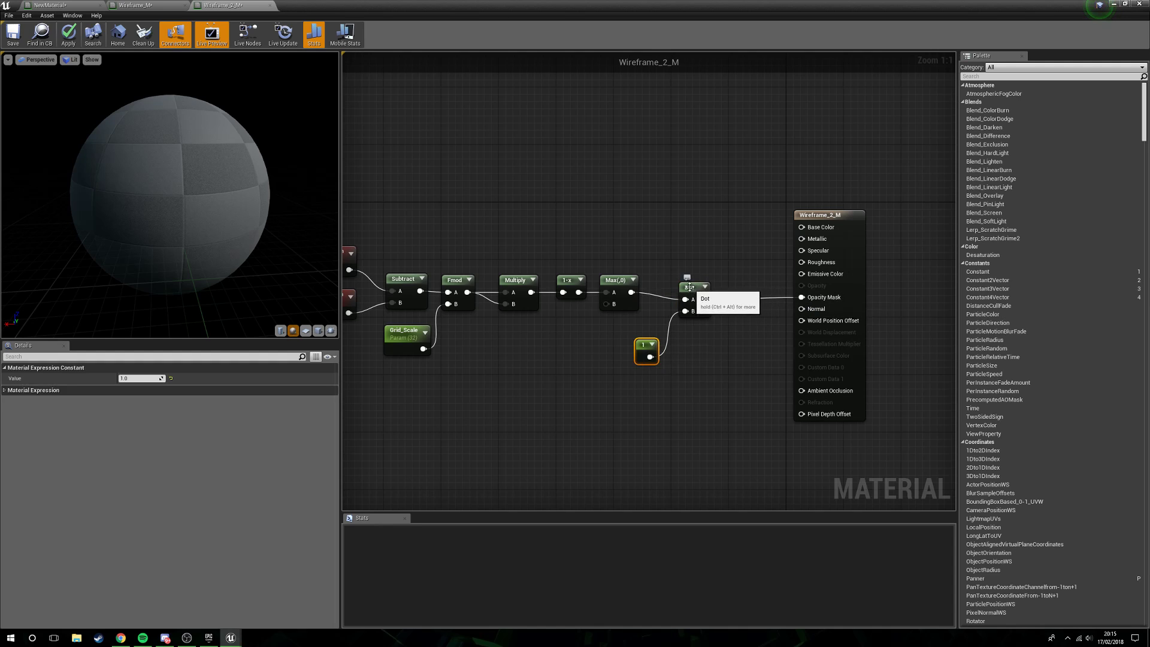
drag(688, 285, 682, 279)
drag(643, 345, 615, 340)
click(647, 378)
right_drag(688, 360, 642, 377)
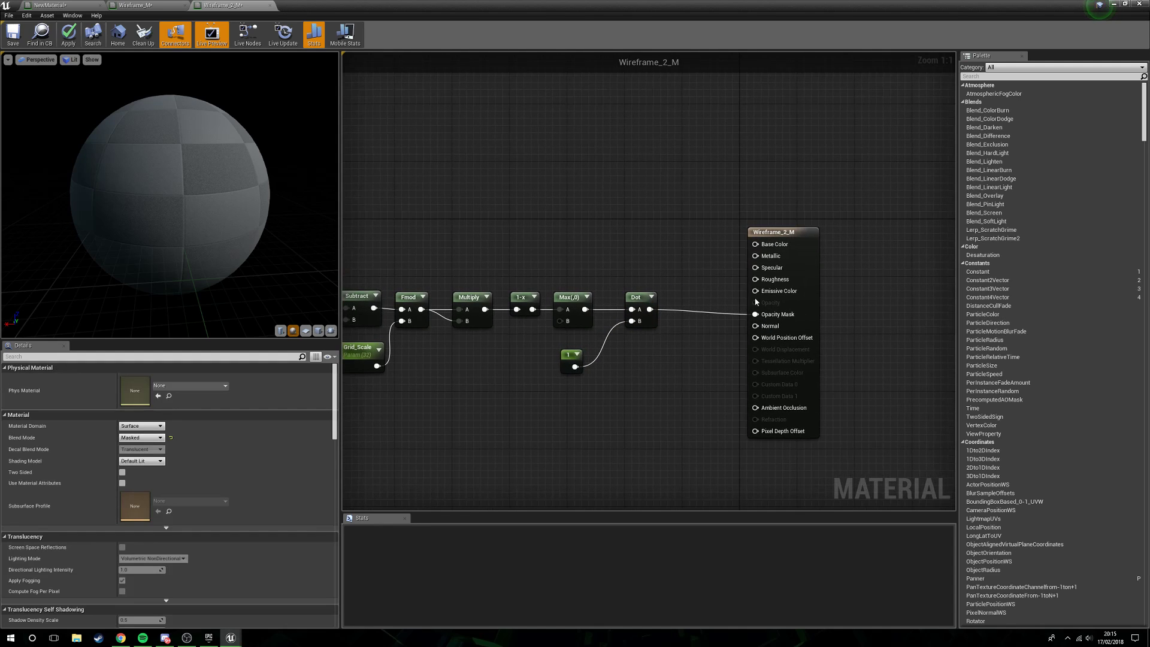
drag(792, 233, 756, 233)
right_drag(490, 242, 658, 233)
mouse_move(187, 212)
mouse_down()
mouse_move(252, 210)
mouse_move(240, 263)
mouse_move(187, 212)
mouse_up()
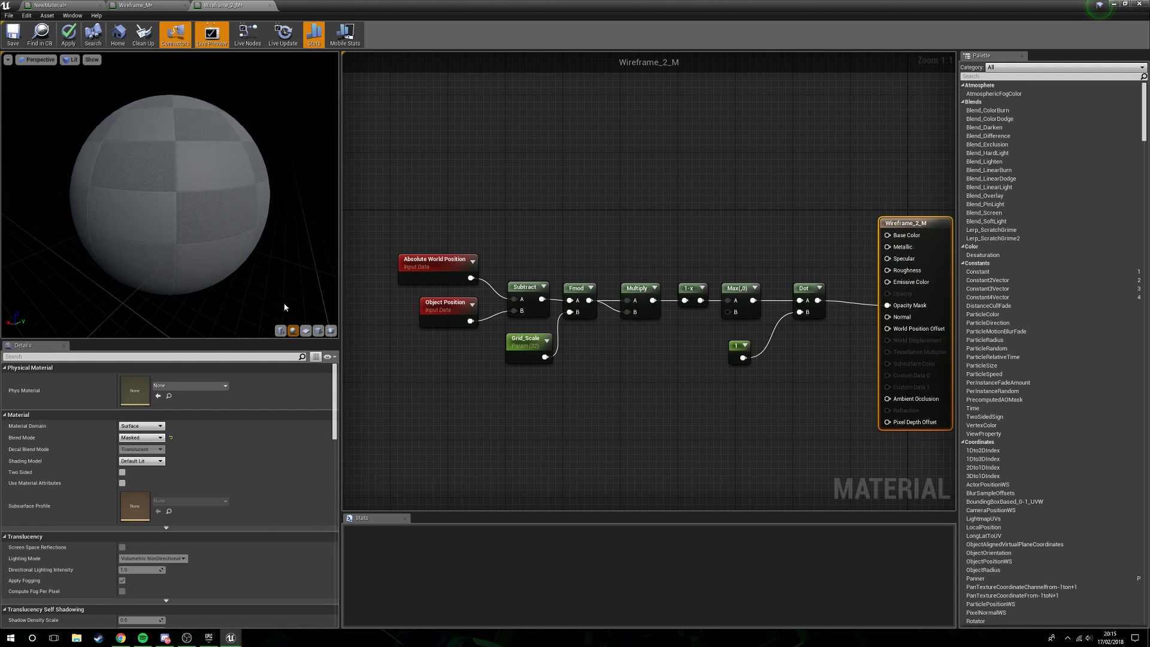
drag(78, 218, 196, 213)
- Add a Constant3Vector node above the node chain and set its colour to pure red (1,0,0)
right_drag(577, 185, 416, 223)
key(3)
click(491, 209)
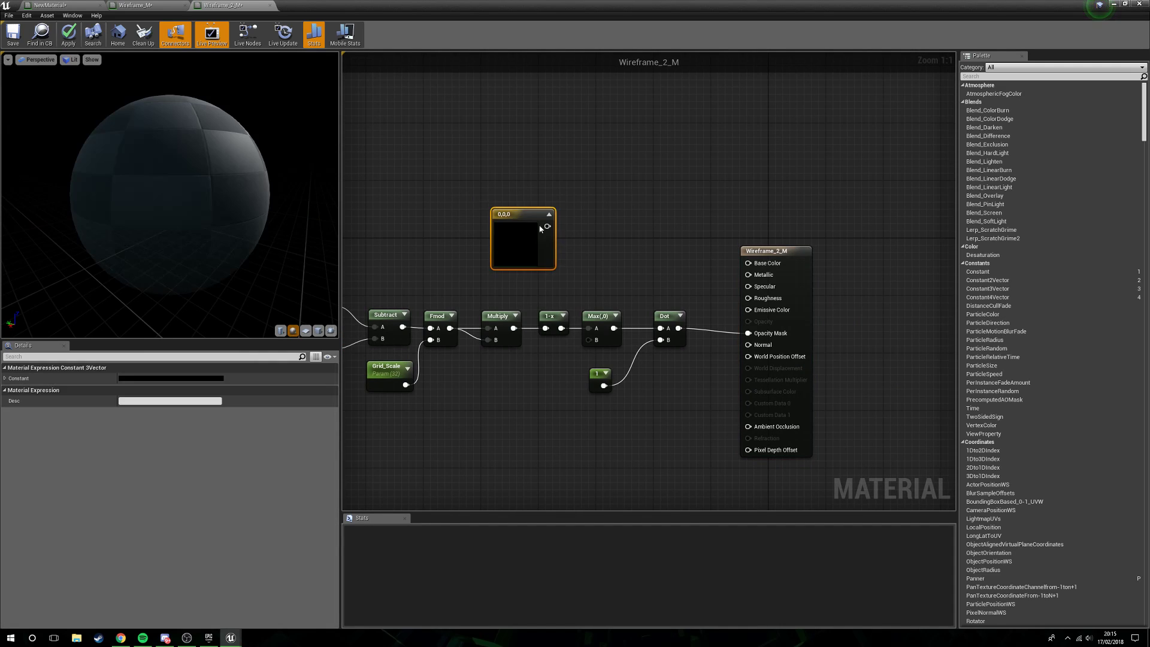
drag(511, 236, 537, 210)
click(160, 378)
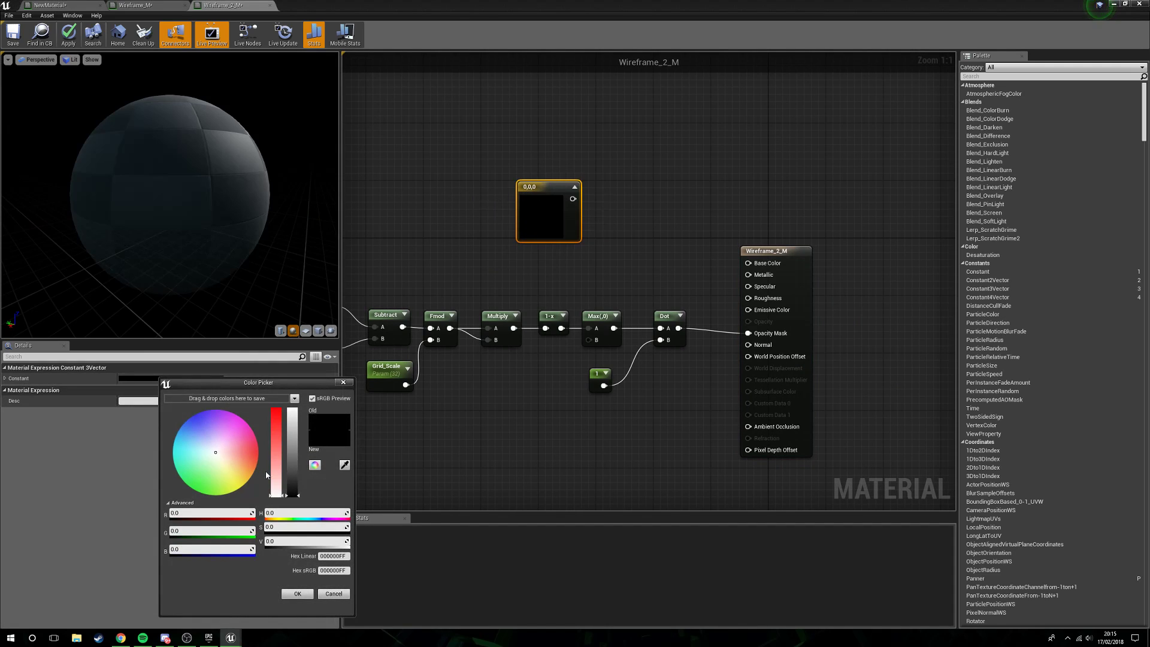
drag(275, 494, 293, 408)
click(297, 594)
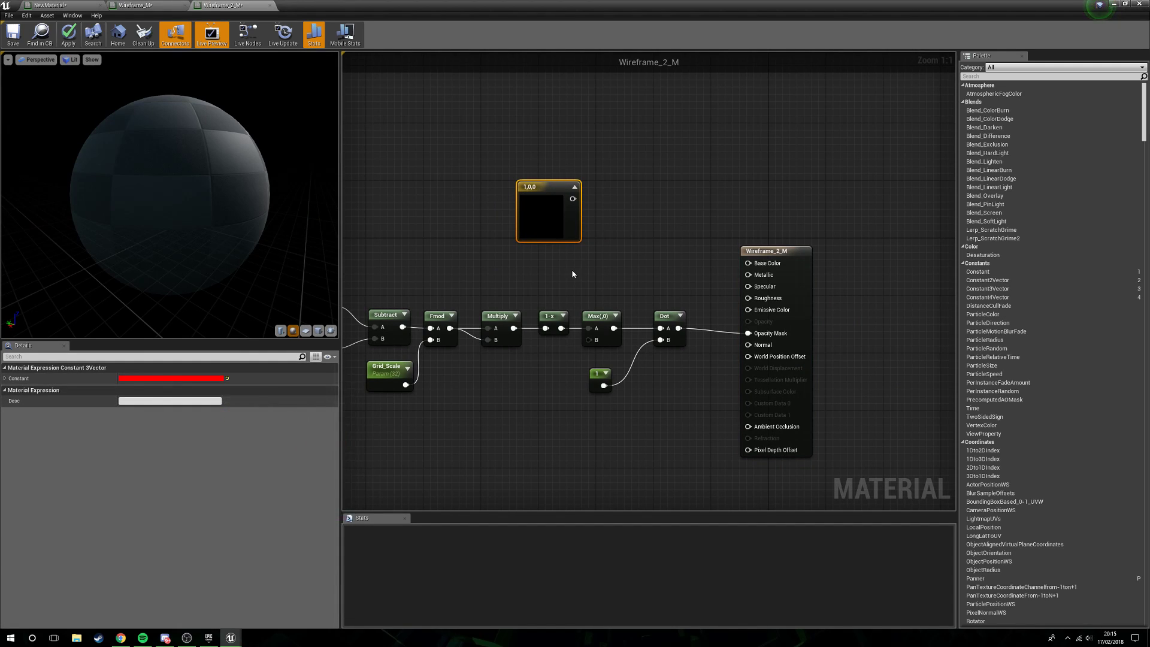
- Add a Multiply node beside the red colour node and connect the colour to its A input
click(549, 272)
right_drag(549, 272, 524, 254)
click(572, 234)
drag(631, 224, 644, 215)
drag(606, 224, 547, 181)
- Add a scalar parameter Intensity with default value 10 as the new Multiply's B input, and connect that Multiply to Emissive Color
click(519, 265)
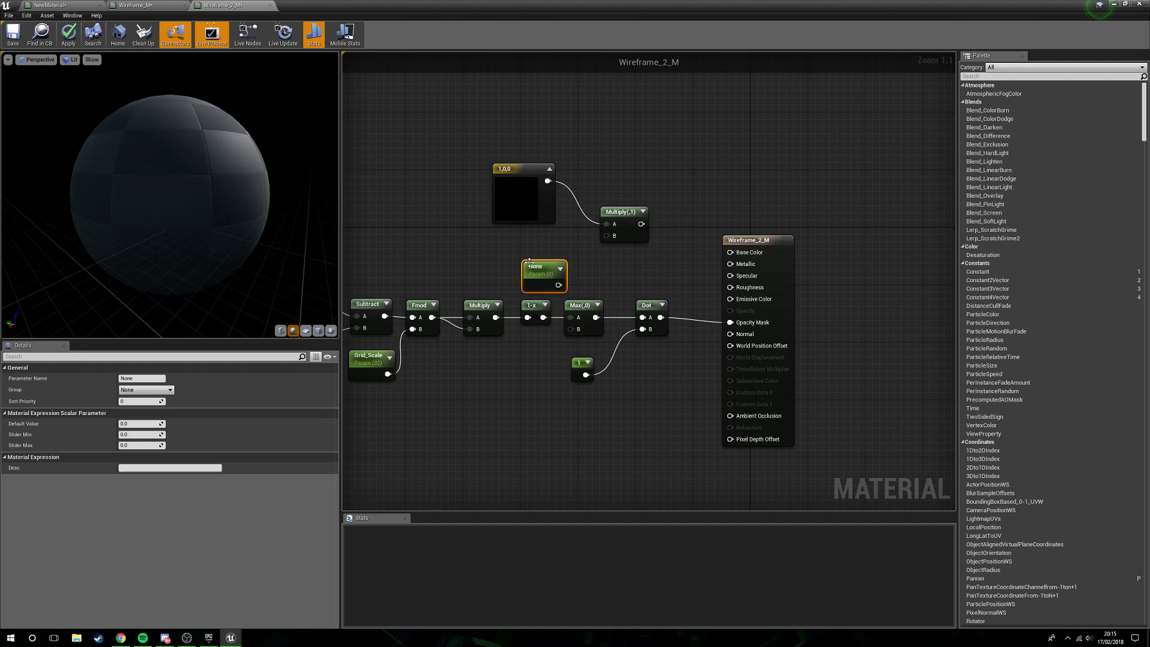
drag(558, 285, 607, 236)
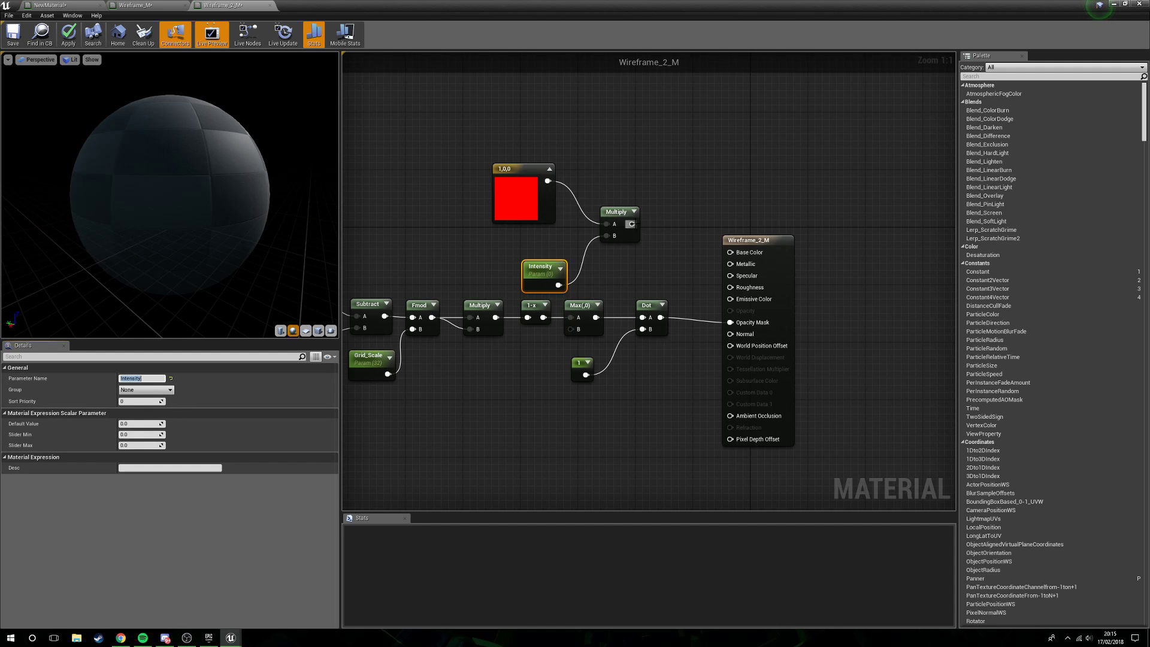
drag(631, 224, 730, 299)
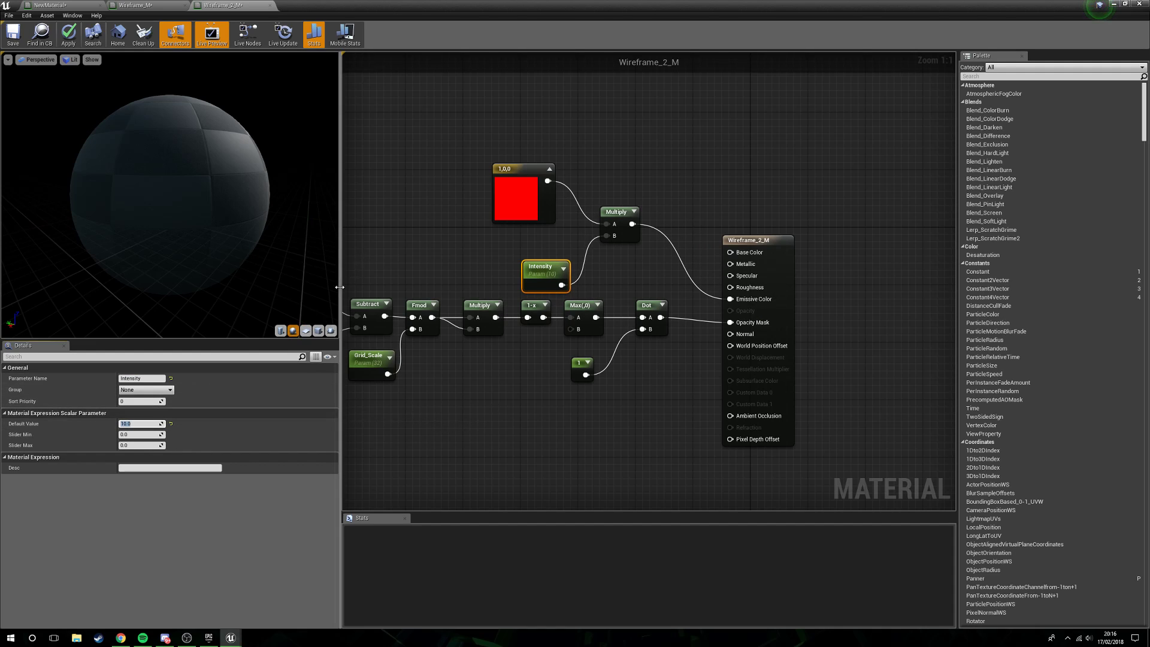
- Apply the material changes and examine the preview sphere from several angles and distances
drag(269, 258, 288, 273)
click(72, 42)
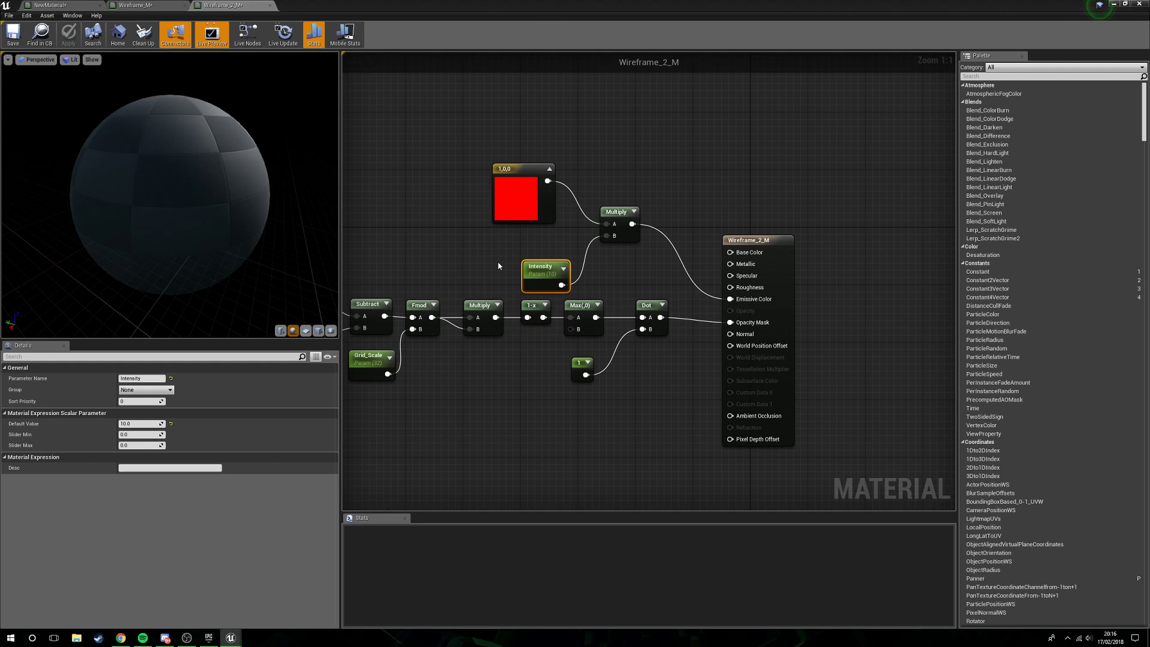
right_drag(475, 373, 584, 385)
drag(234, 204, 48, 207)
right_drag(168, 204, 168, 179)
drag(207, 183, 274, 255)
- Make the material two-sided, apply the change and return to the level editor
click(425, 200)
click(122, 473)
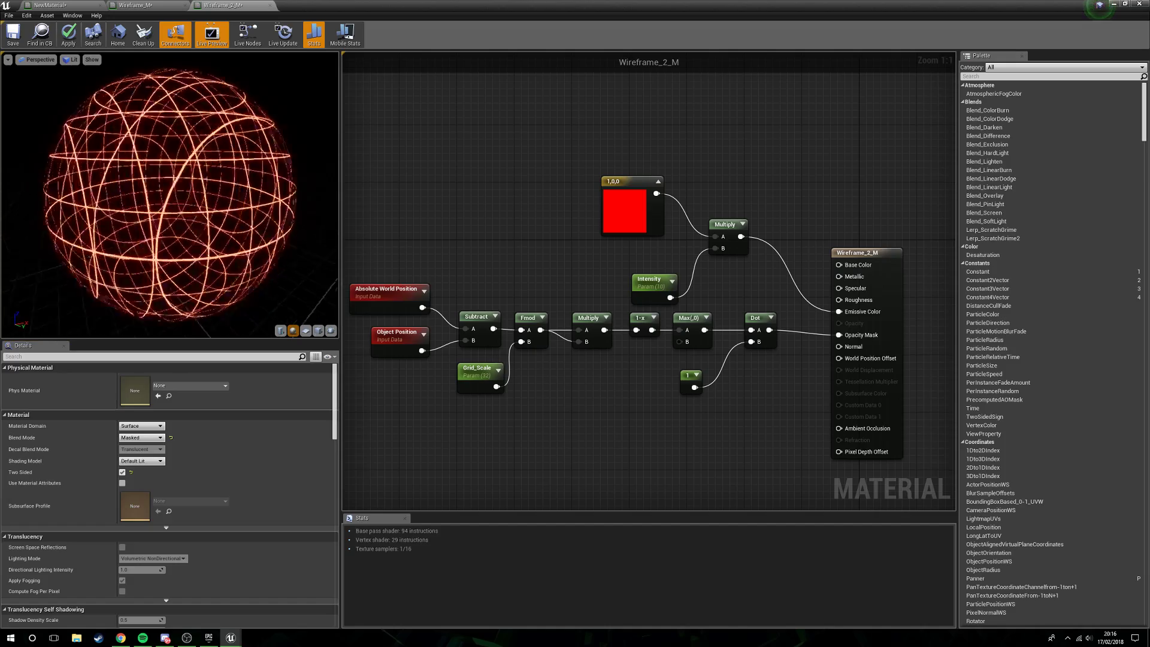
drag(237, 204, 116, 65)
click(68, 34)
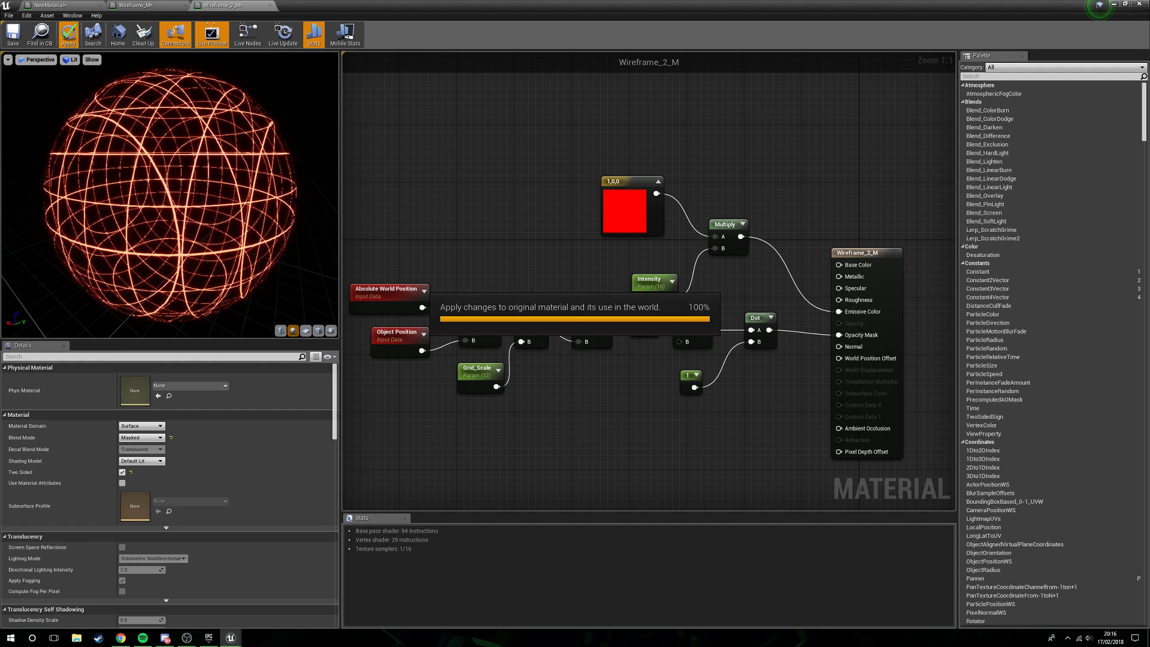
click(1116, 5)
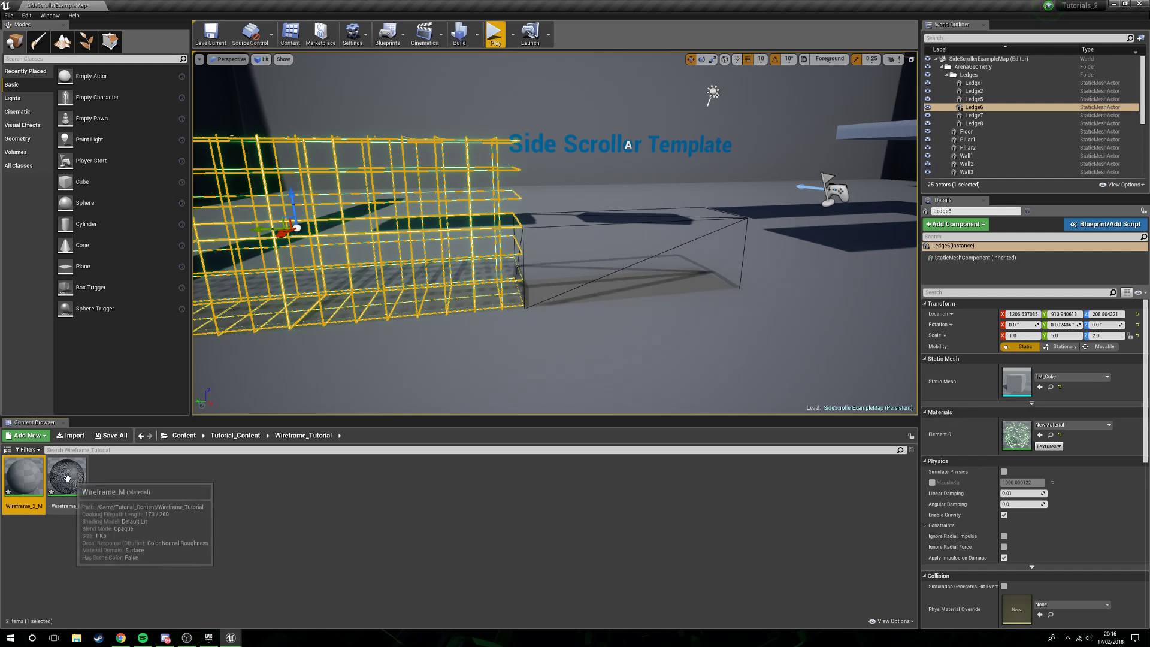
- Assign the Wireframe_2_M material to Ledge6 and view the ledge in the level
drag(1035, 426, 1030, 437)
mouse_move(688, 373)
right_down()
mouse_move(599, 373)
mouse_move(681, 367)
right_up()
key(s)
key(d)
key(w)
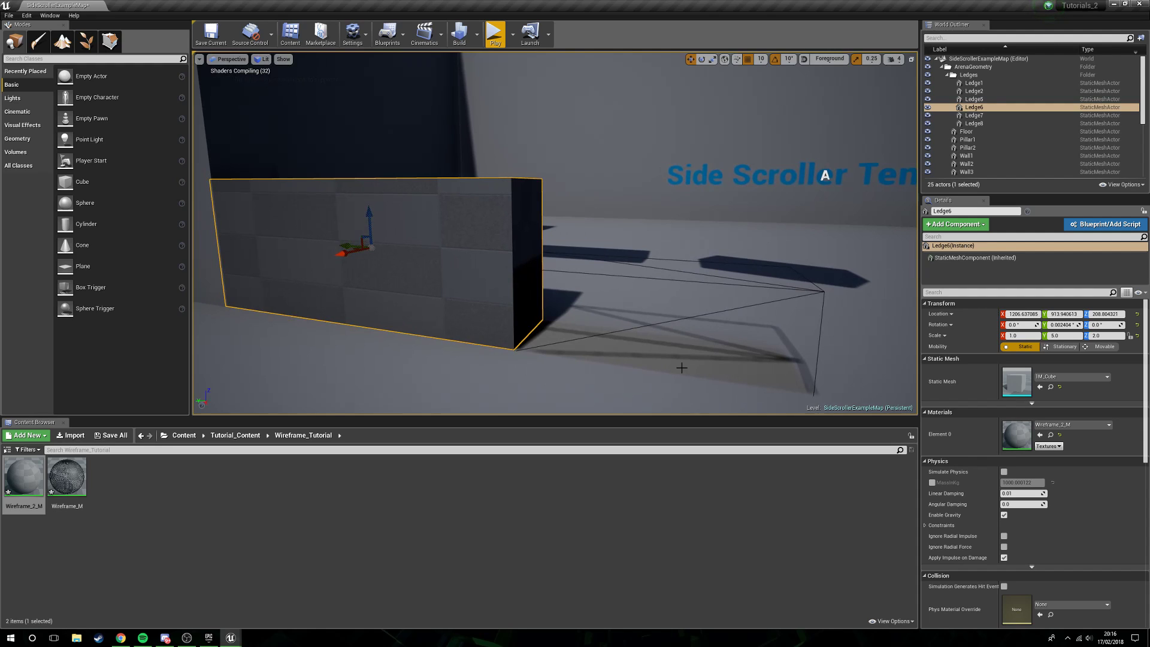
drag(584, 337, 584, 337)
- Create a material instance from Wireframe_2_M and assign the instance to Ledge6's material Element 0
right_click(28, 474)
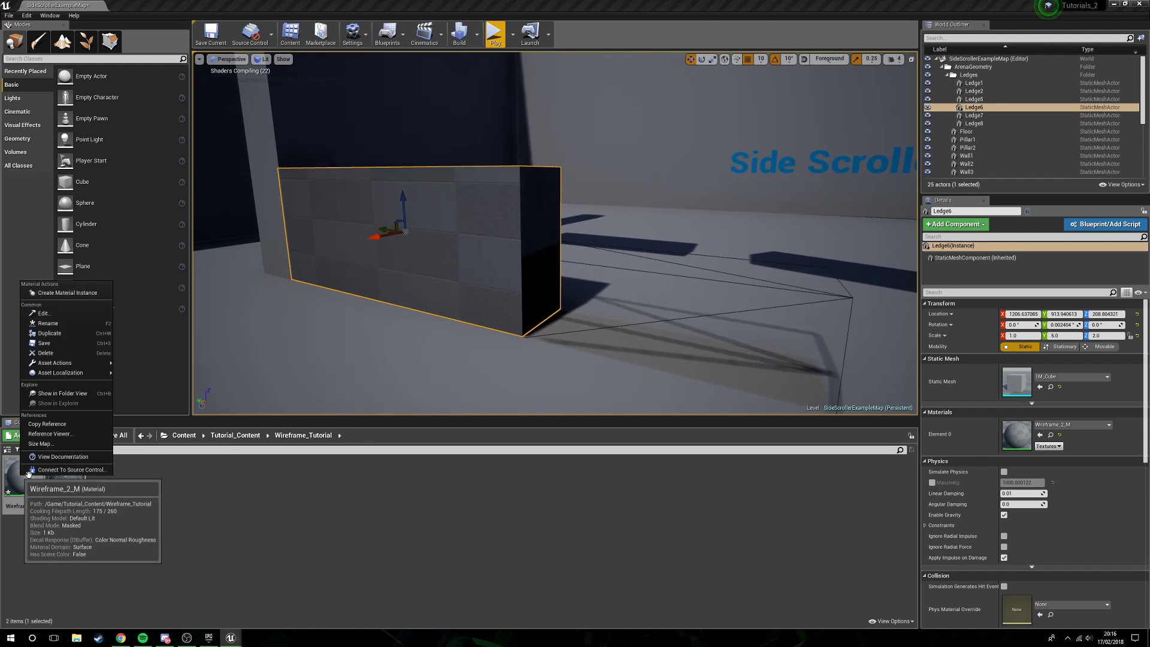
click(67, 293)
drag(50, 480, 1148, 485)
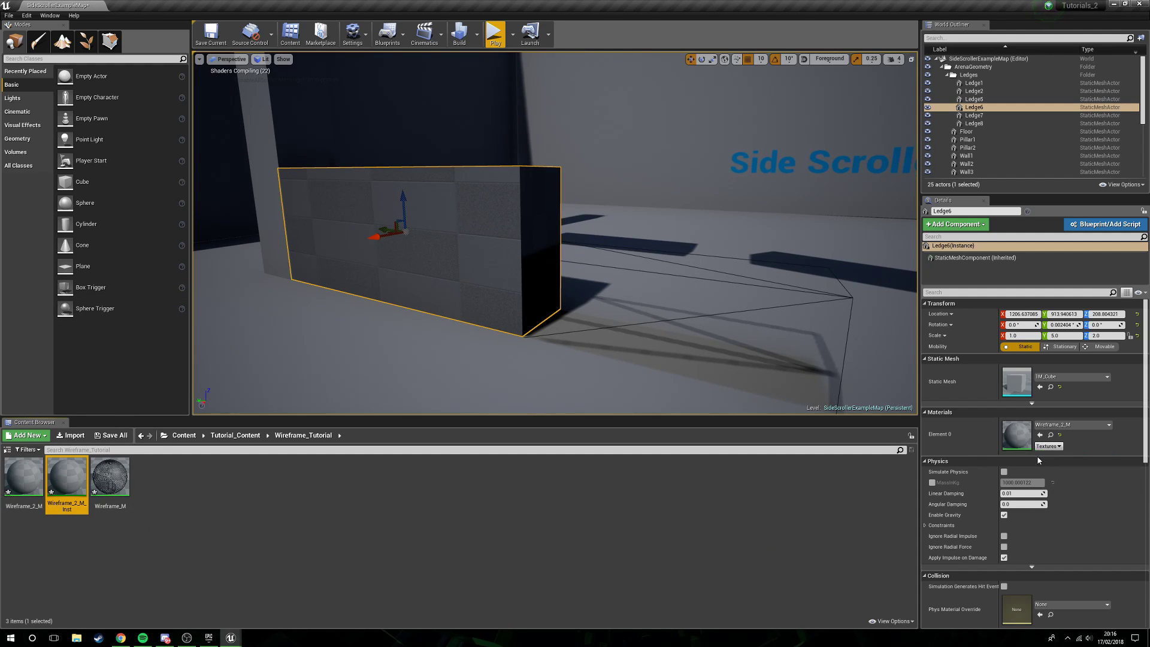
drag(75, 481, 1016, 434)
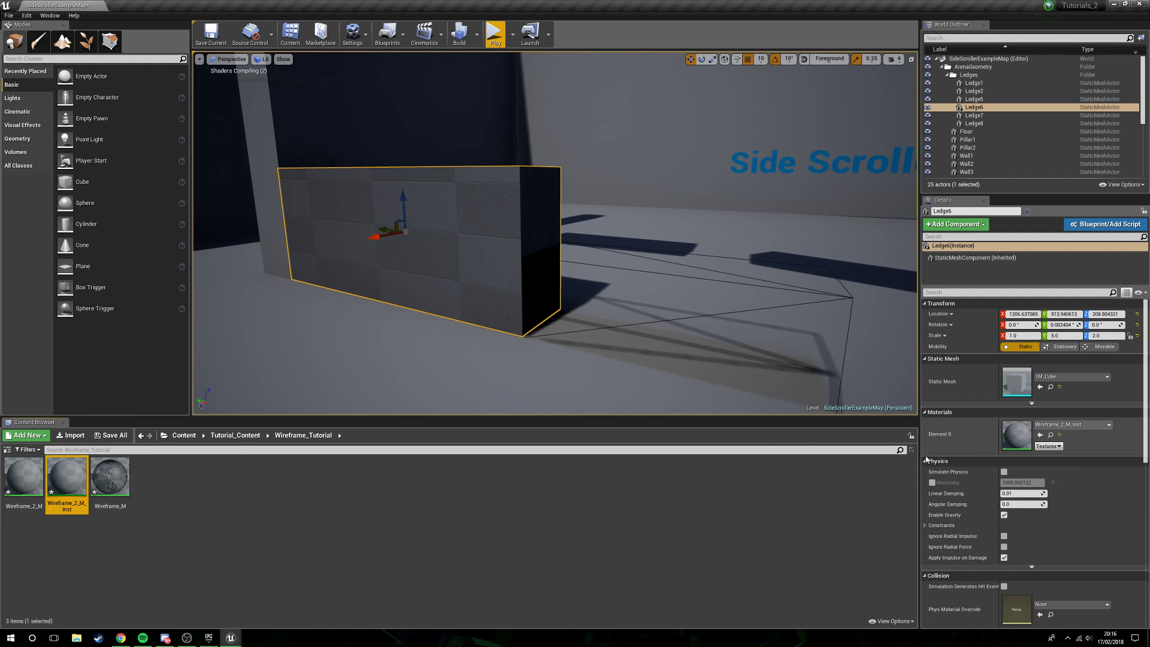
- Open Wireframe_2_M_Inst in a small window over the level view and enable its Grid_Scale override
double_click(68, 478)
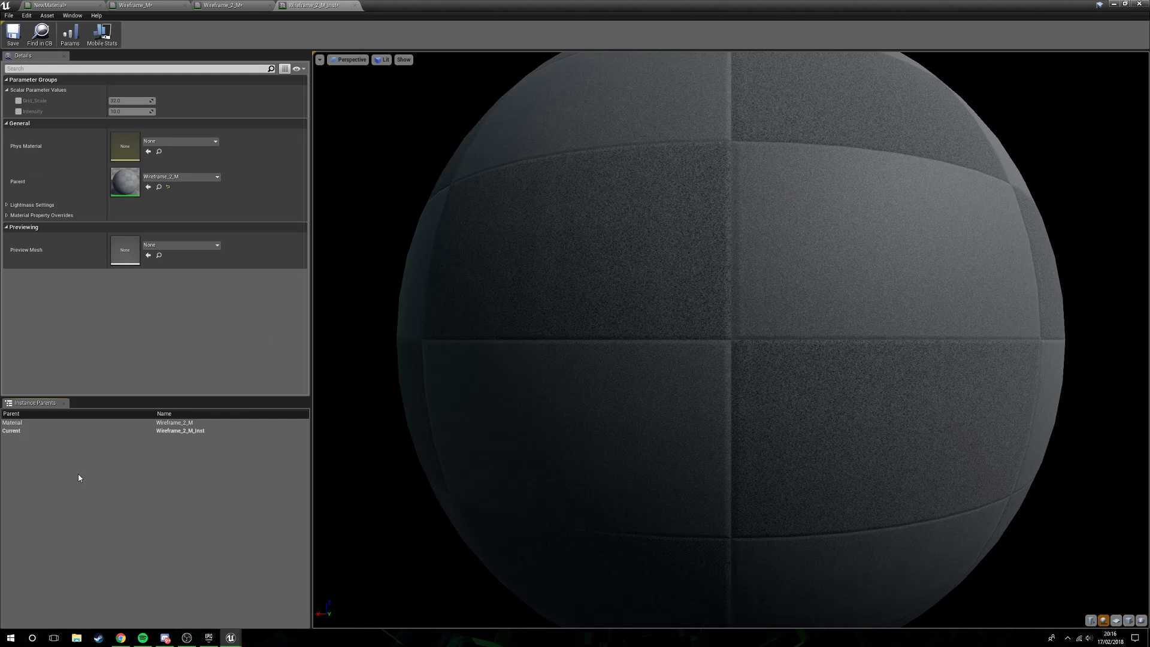
drag(573, 4, 872, 244)
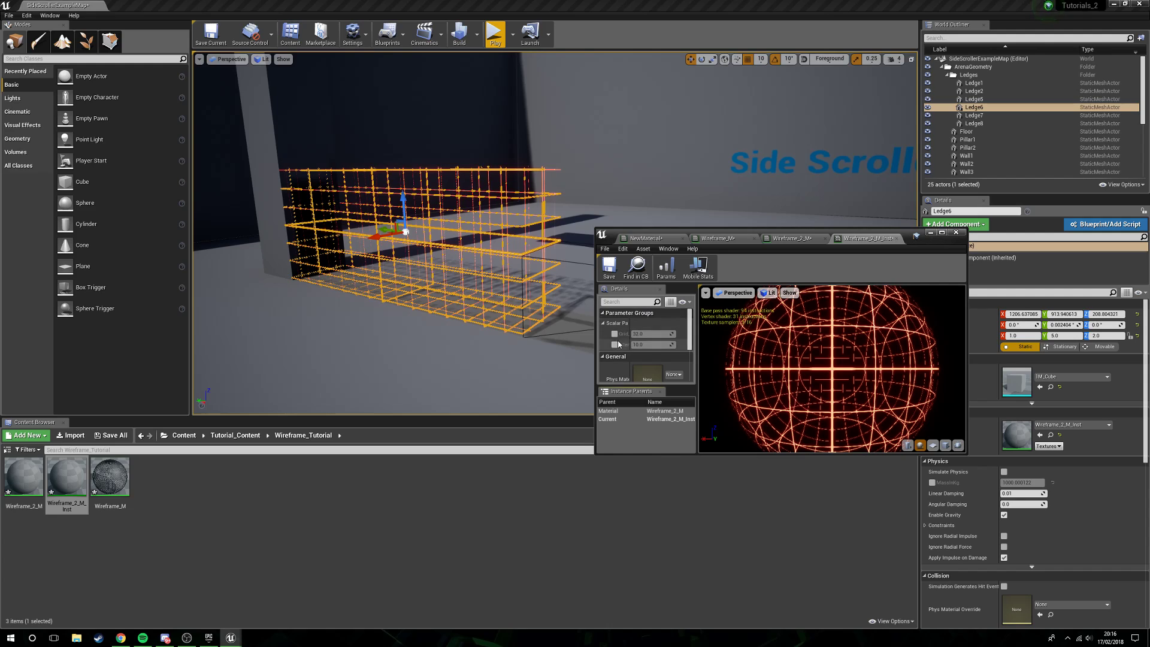
right_drag(622, 200, 647, 167)
key(w)
right_drag(383, 234, 469, 273)
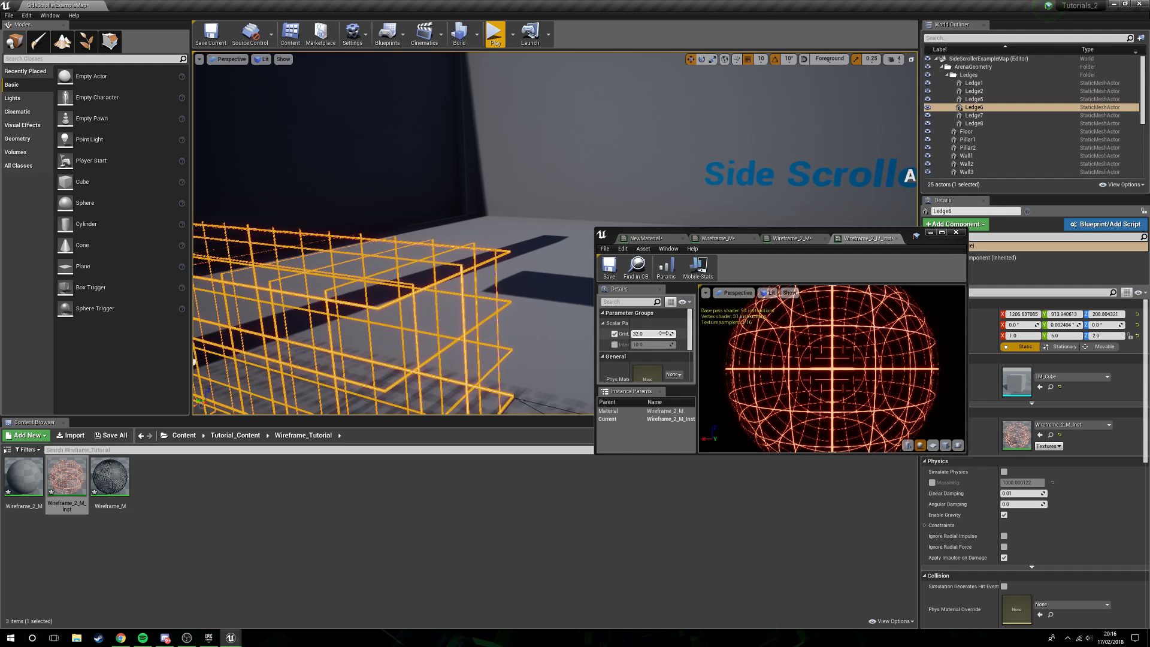
- Lower the instance's Grid_Scale to about 12 and look at the denser grid on the ledge
drag(664, 333, 645, 333)
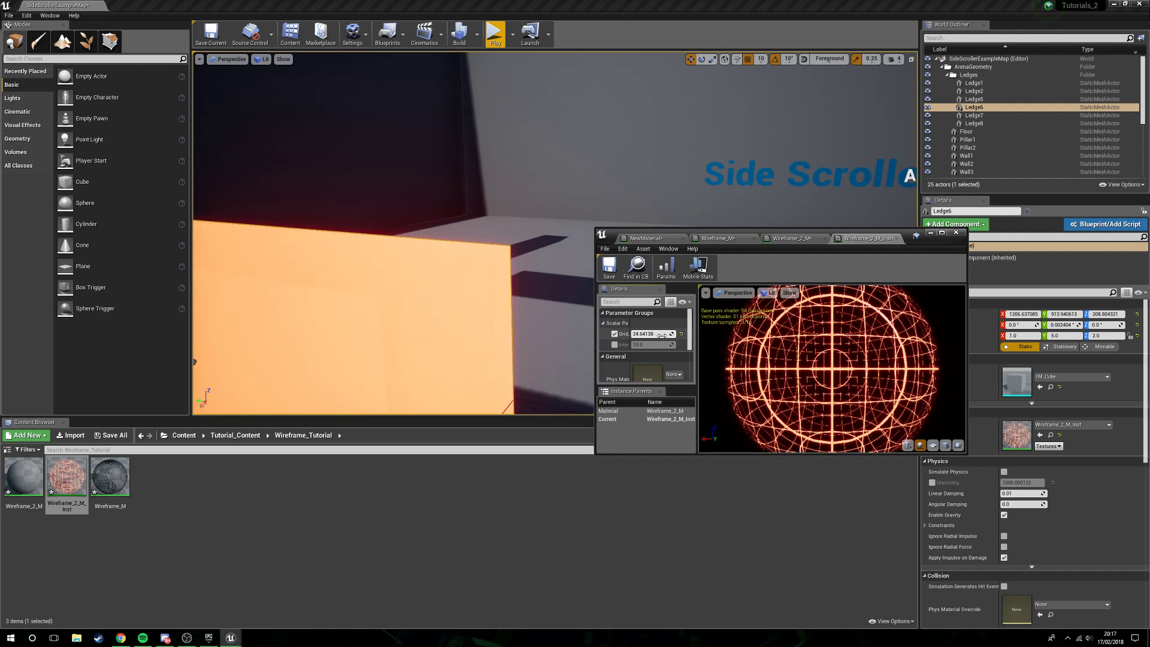
mouse_move(510, 264)
right_down()
mouse_move(572, 275)
mouse_move(390, 264)
mouse_move(548, 264)
mouse_move(455, 264)
mouse_move(515, 279)
right_up()
drag(651, 334, 621, 334)
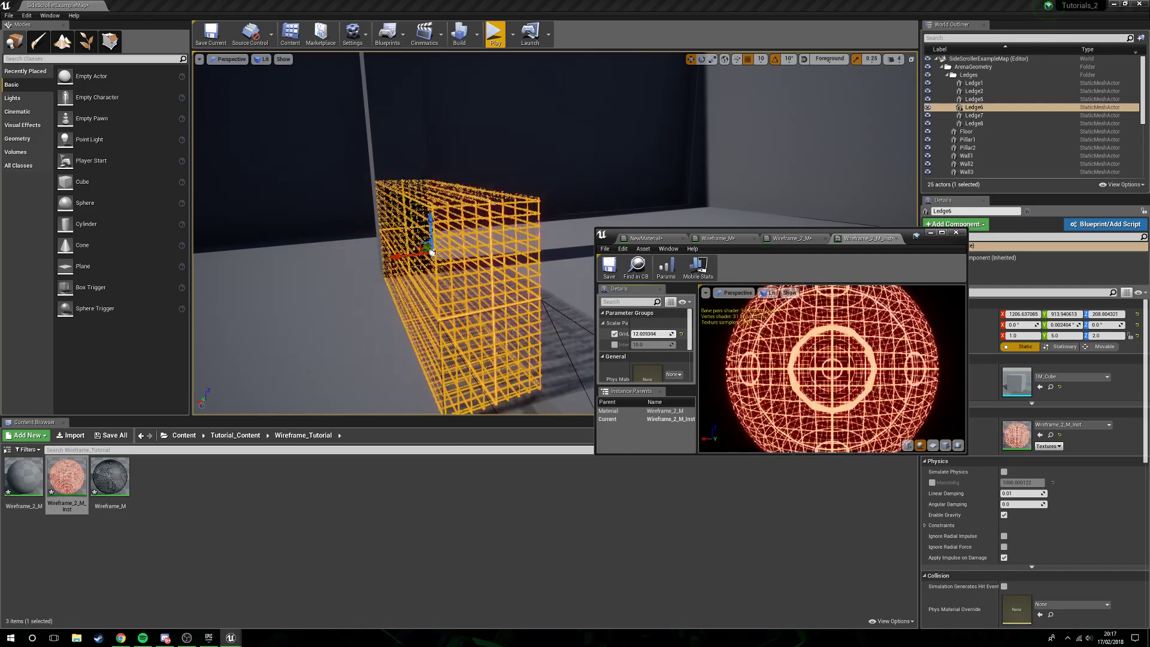
right_drag(558, 322, 634, 323)
click(558, 322)
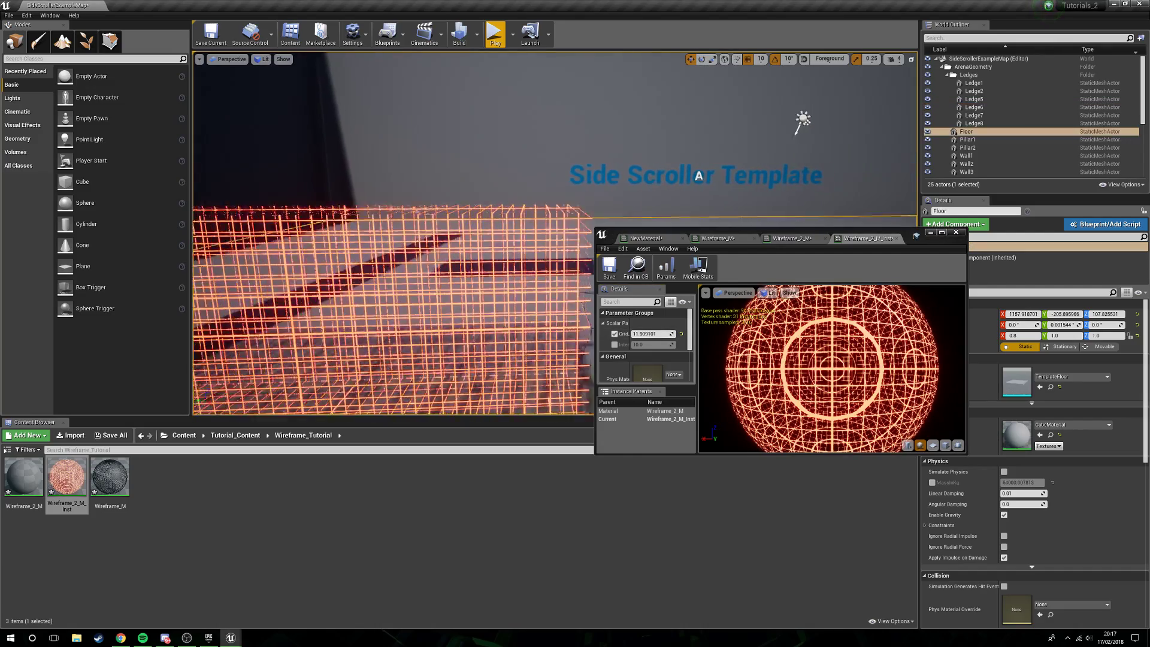
mouse_move(558, 322)
right_down()
mouse_move(605, 353)
mouse_move(566, 322)
right_up()
- Try further Grid_Scale values, up to about 11732 and back to about 79, inspecting the ledge in the level
drag(652, 334, 627, 335)
right_drag(640, 162, 449, 174)
right_drag(382, 204, 382, 204)
mouse_move(649, 331)
mouse_down()
mouse_move(677, 331)
mouse_move(635, 334)
mouse_up()
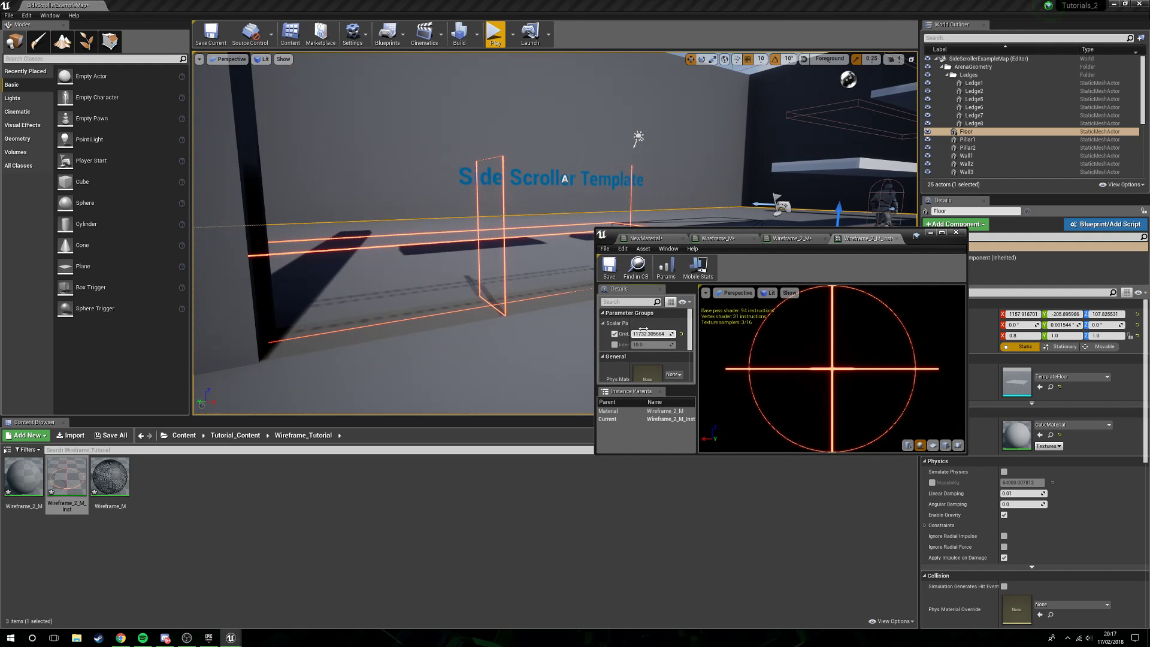
right_drag(515, 281, 515, 281)
right_drag(396, 240, 396, 240)
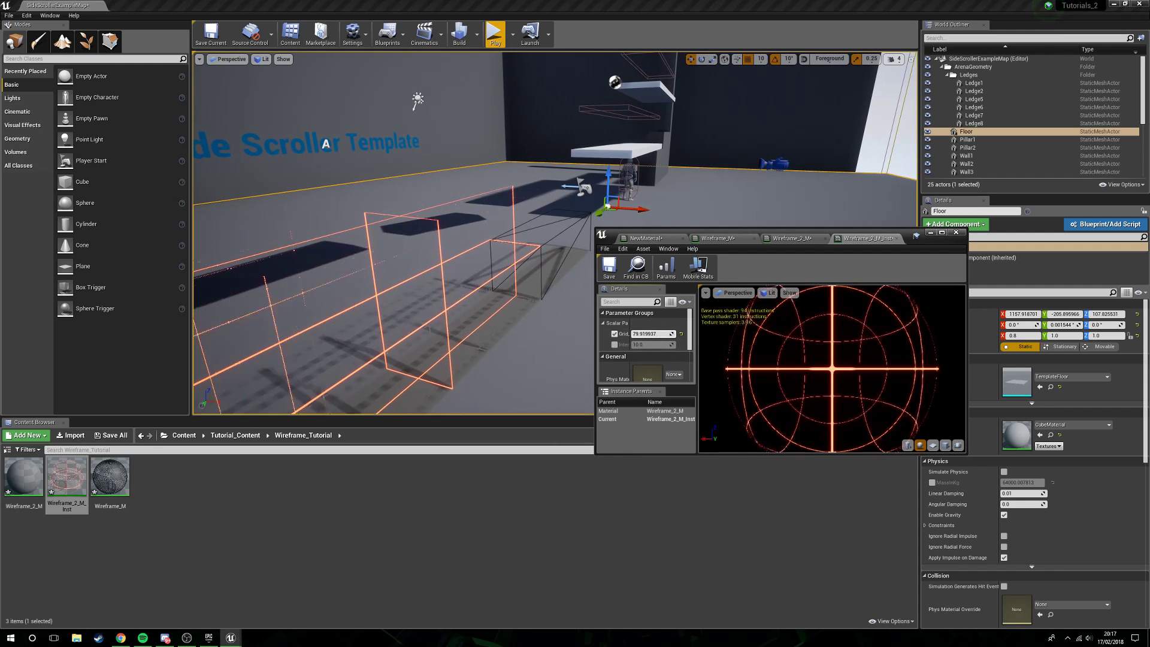
- Set Grid_Scale to about 42.4, minimize the material instance editor and view the wireframe ledge in the level
drag(651, 334, 641, 334)
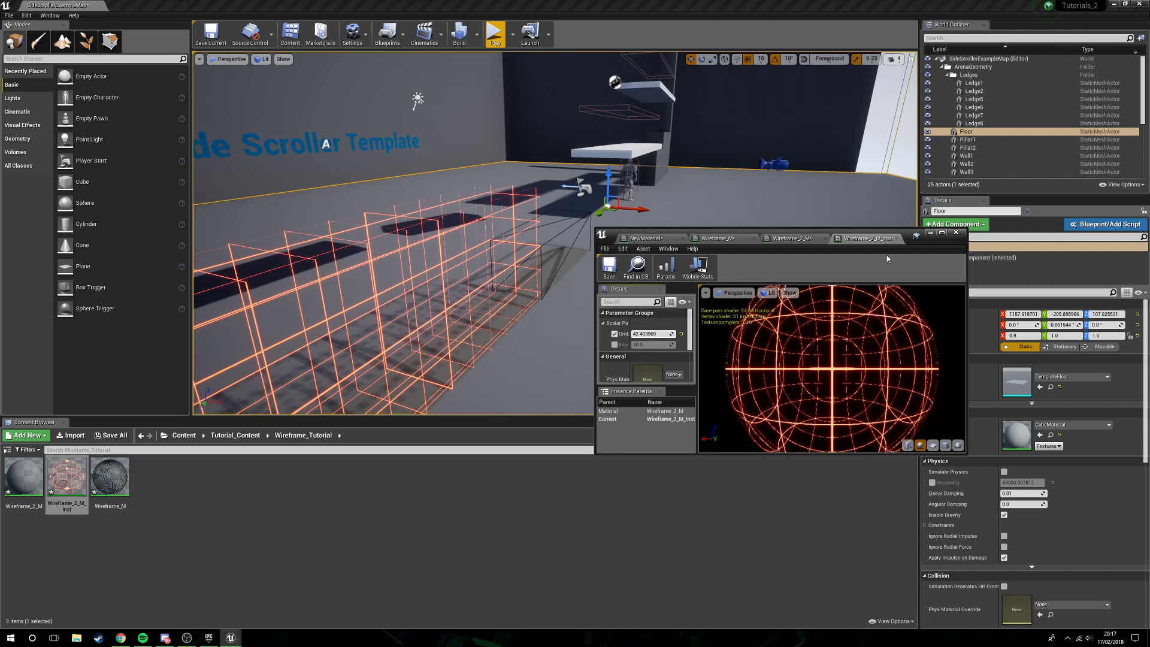
right_drag(712, 206, 711, 205)
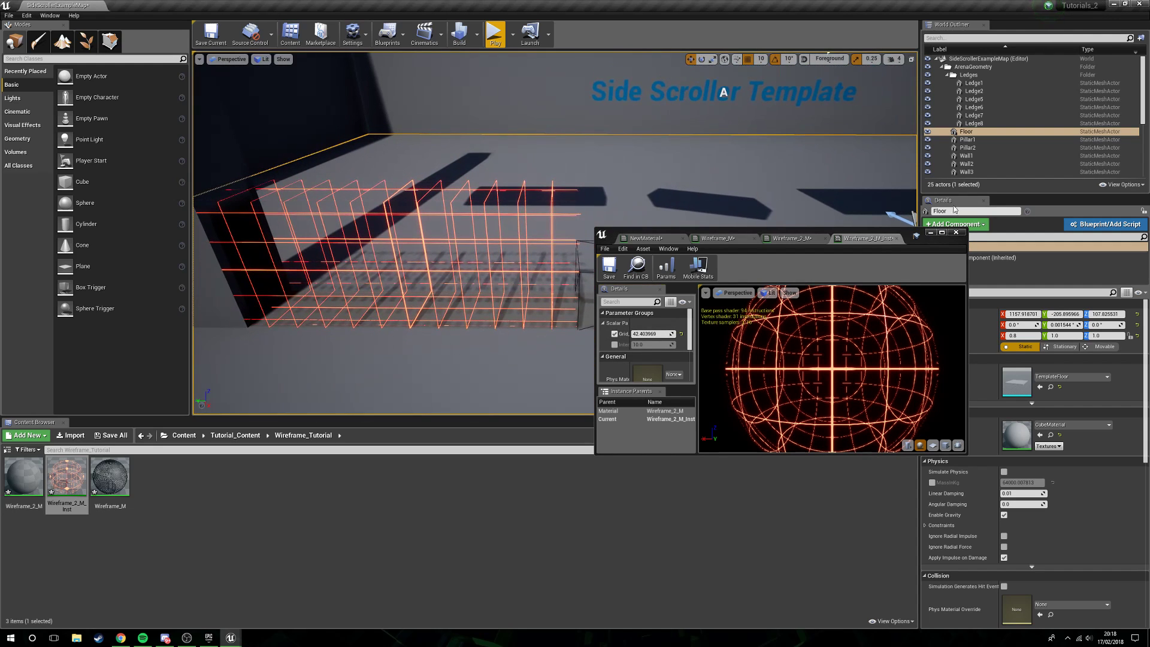
click(930, 232)
right_drag(757, 244, 756, 245)
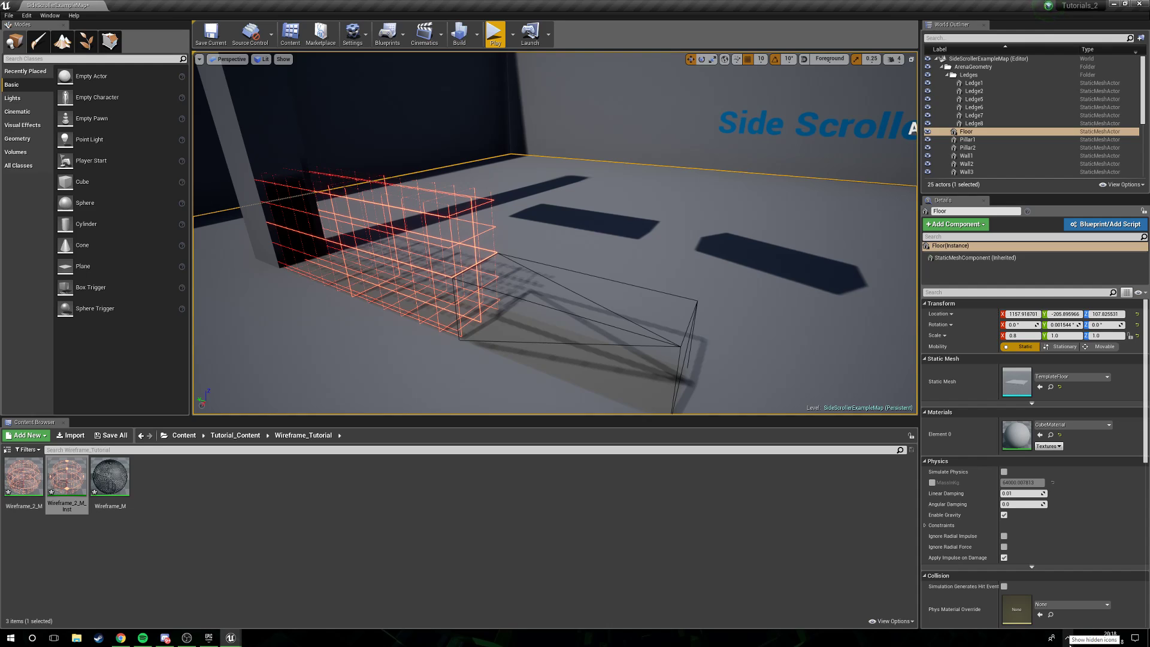